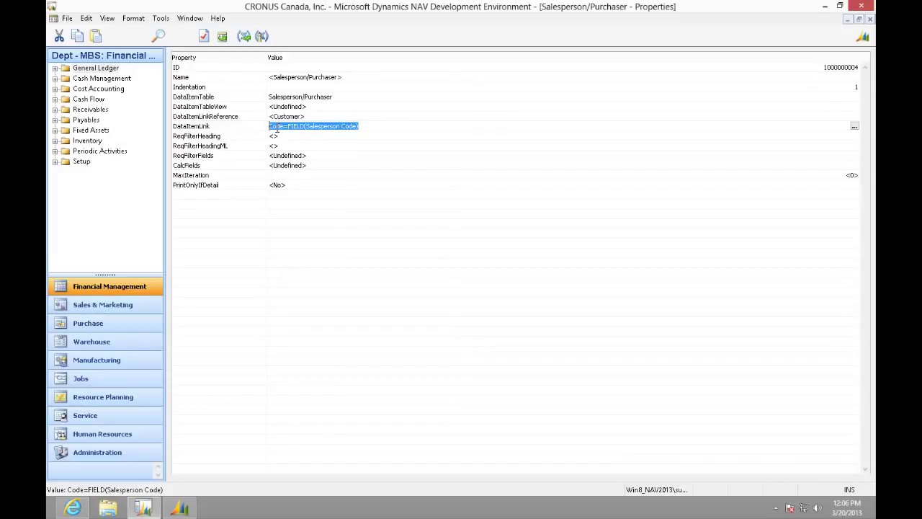
# - Check the Salesperson/Purchaser DataItemLink property, close it, and review the columns under the Customer and Salesperson/Purchaser data items
pyautogui.click(278, 128)
pyautogui.click(322, 126)
pyautogui.press('Escape')
pyautogui.press('Escape')
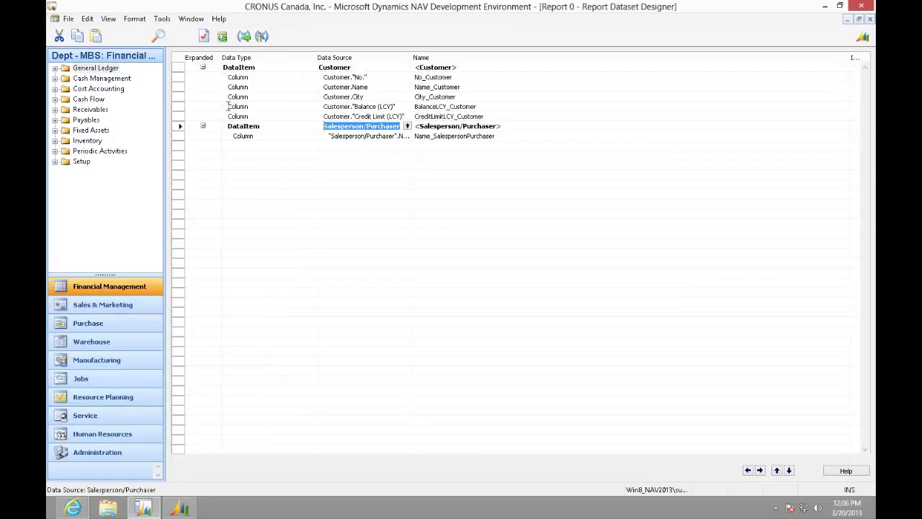
pyautogui.moveTo(258, 77); pyautogui.dragTo(256, 115)
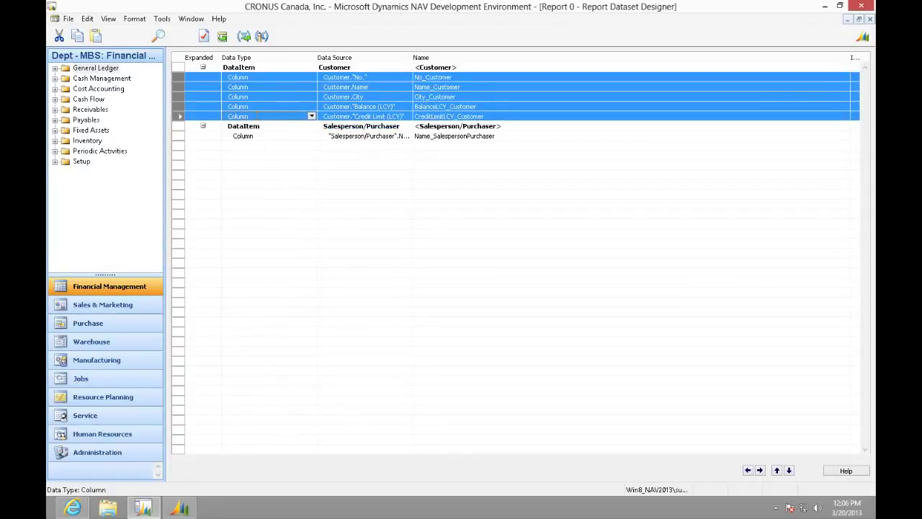
pyautogui.click(257, 139)
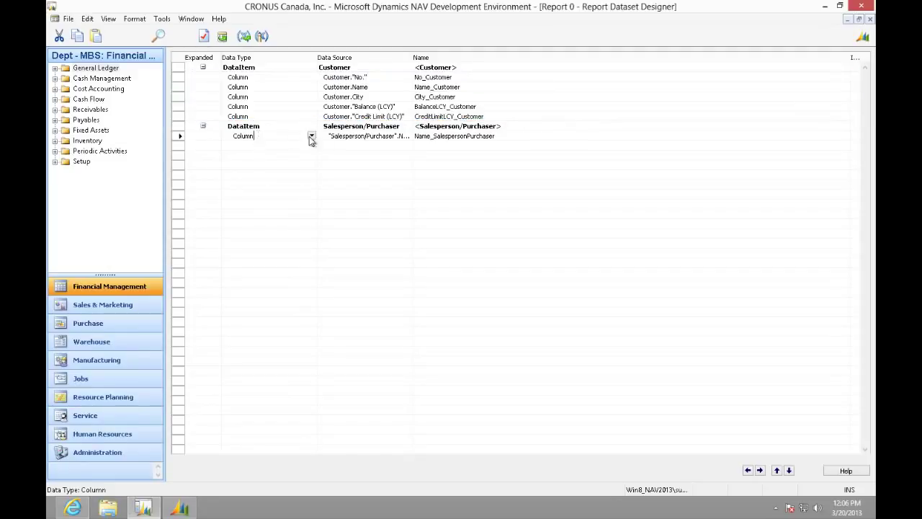
pyautogui.click(180, 136)
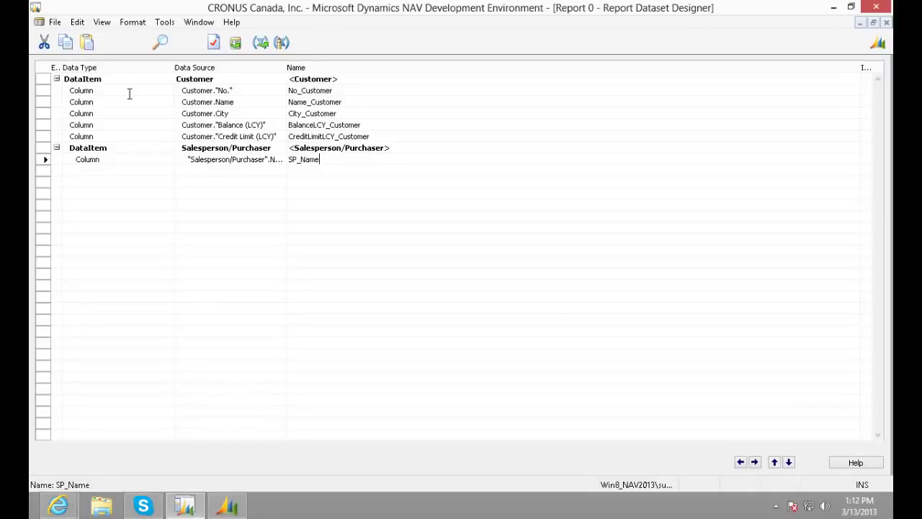
# - Paste the copied COMPANYINFO, FormatAddr and CompanyAddr variables into the report's C/AL Globals
pyautogui.click(102, 23)
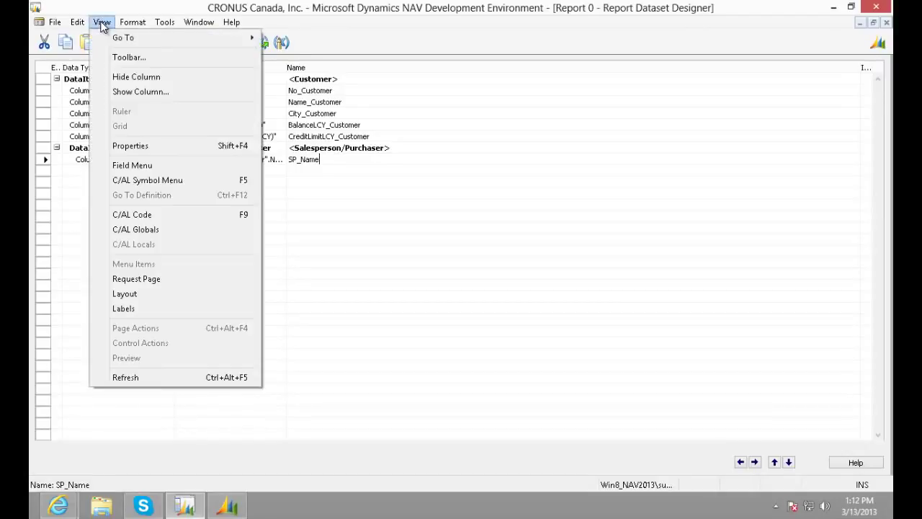
pyautogui.click(119, 229)
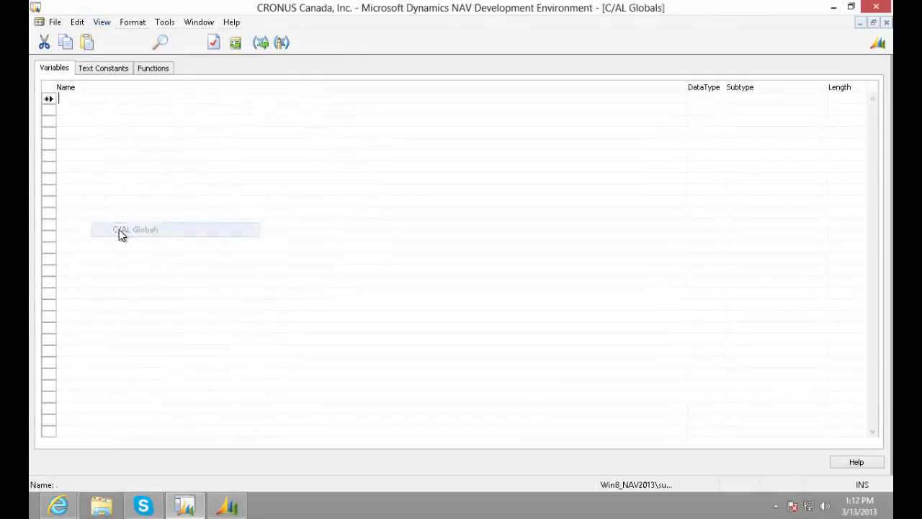
pyautogui.rightClick(65, 100)
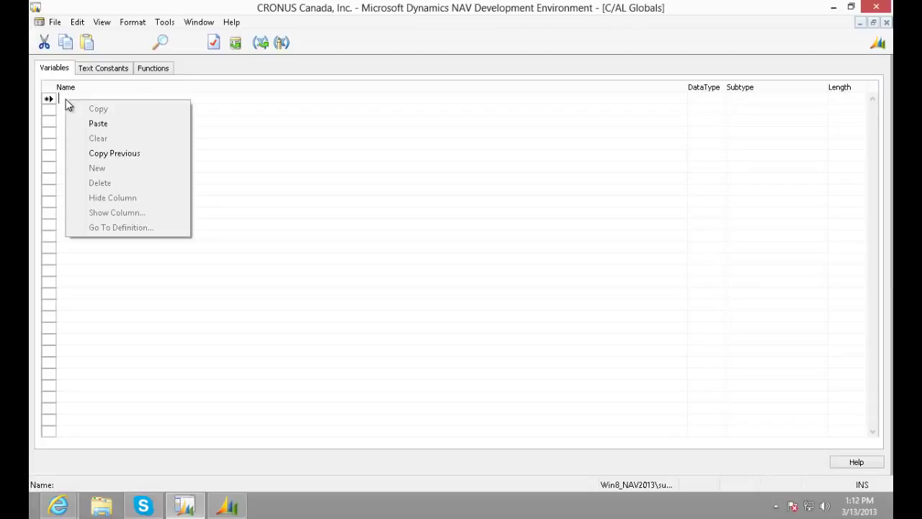
pyautogui.click(84, 124)
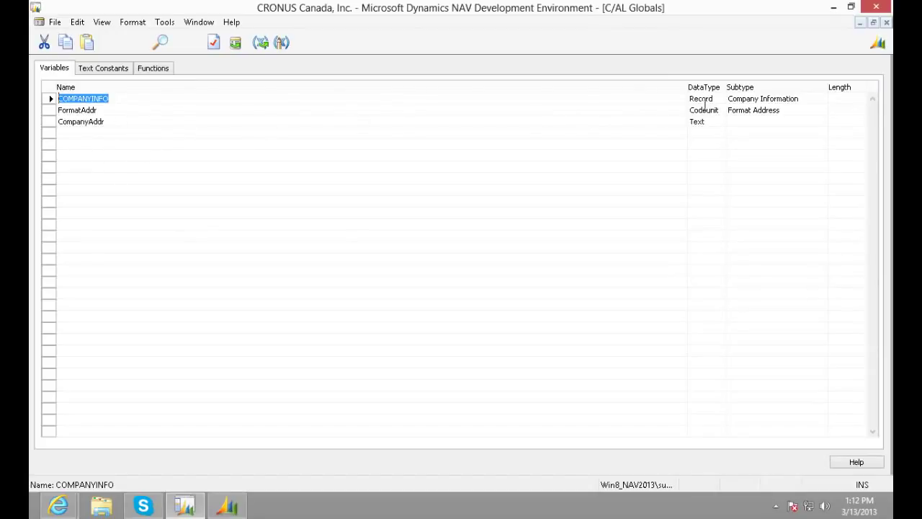
# - Review the subtypes of the COMPANYINFO and FormatAddr global variables and open the properties of CompanyAddr
pyautogui.click(750, 99)
pyautogui.click(108, 111)
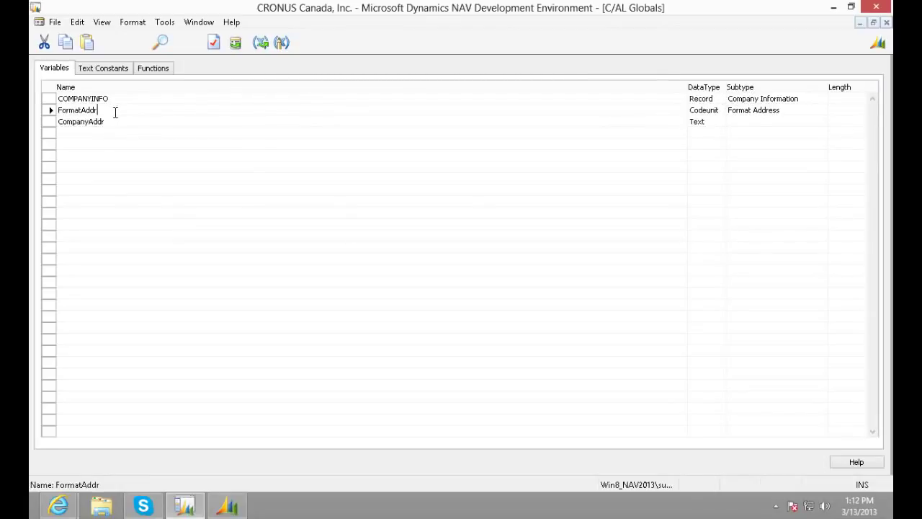
pyautogui.click(742, 112)
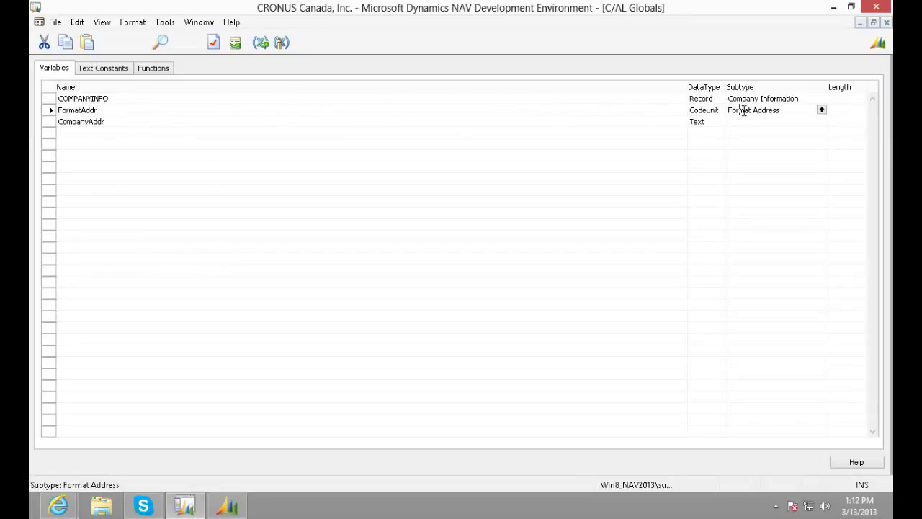
pyautogui.click(113, 121)
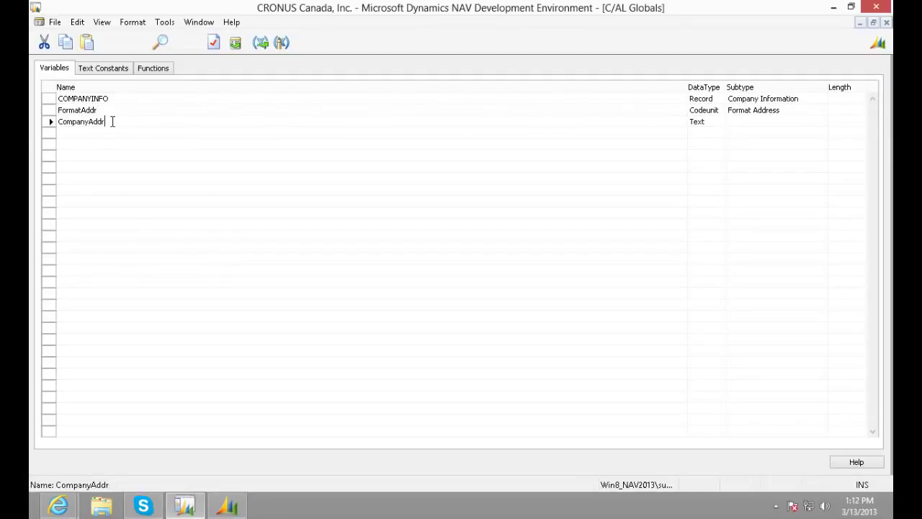
pyautogui.click(213, 43)
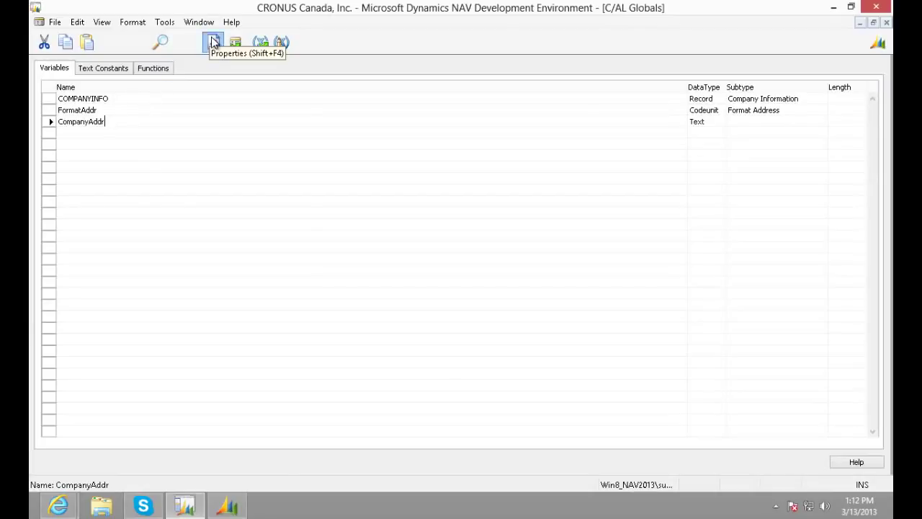
pyautogui.click(162, 92)
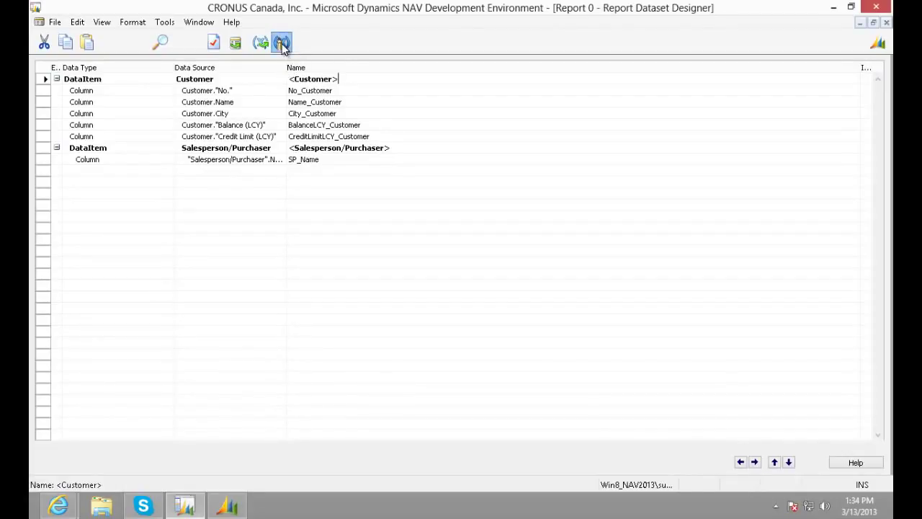
# - Paste C/AL code into the Customer OnPreDataItem trigger that gets COMPANYINFO, calculates its Picture field and fills CompanyAddr through FormatAddr.Company
pyautogui.click(282, 42)
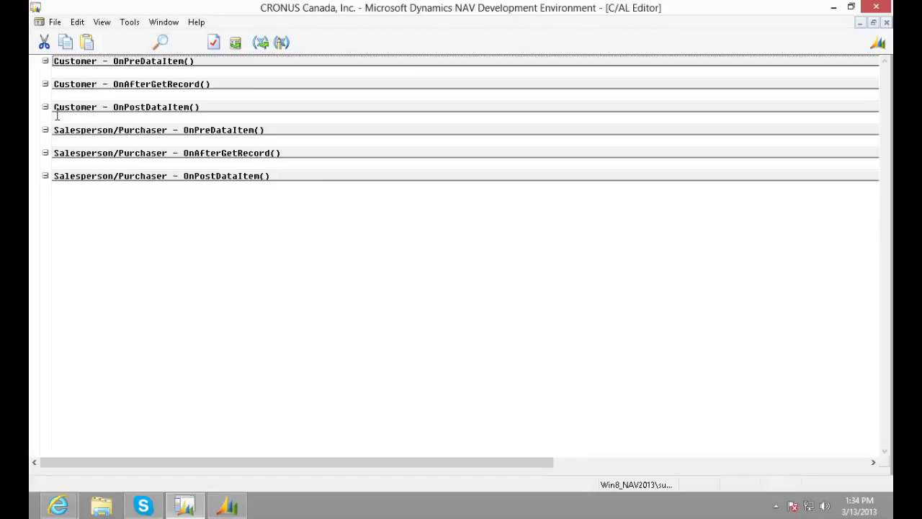
pyautogui.rightClick(57, 73)
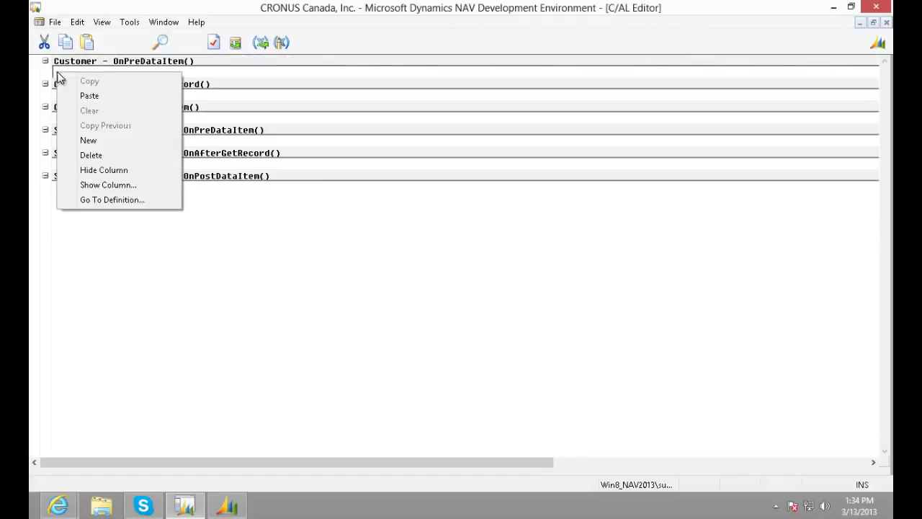
pyautogui.click(78, 98)
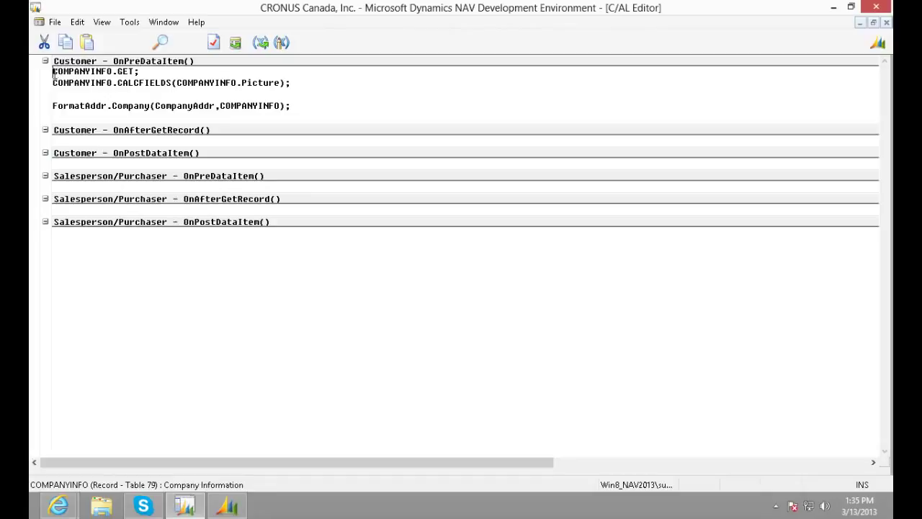
pyautogui.moveTo(53, 72); pyautogui.dragTo(139, 72)
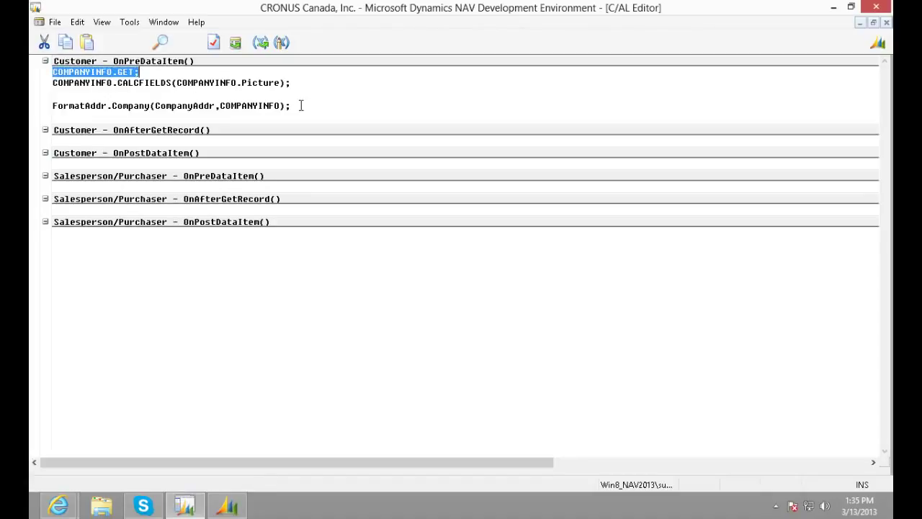
pyautogui.moveTo(291, 82); pyautogui.dragTo(30, 83)
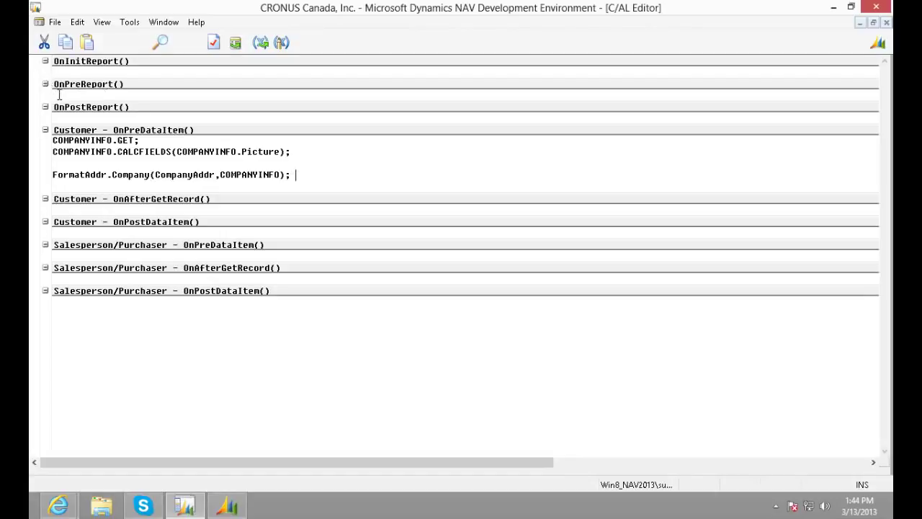
pyautogui.press('Escape')
# - Paste the Logo column for COMPANYINFO.Picture and the CompanyAddr1 to CompanyAddr6 columns below SP_Name in the report dataset
pyautogui.rightClick(125, 174)
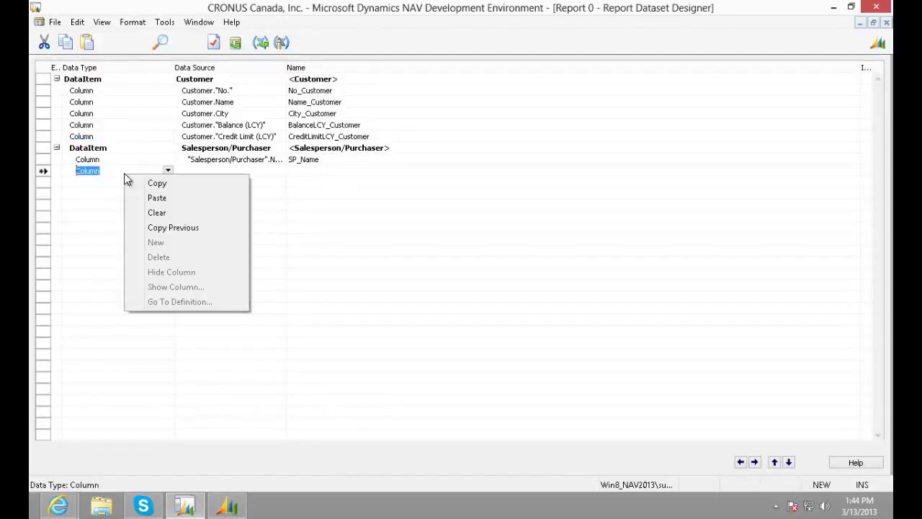
pyautogui.click(153, 196)
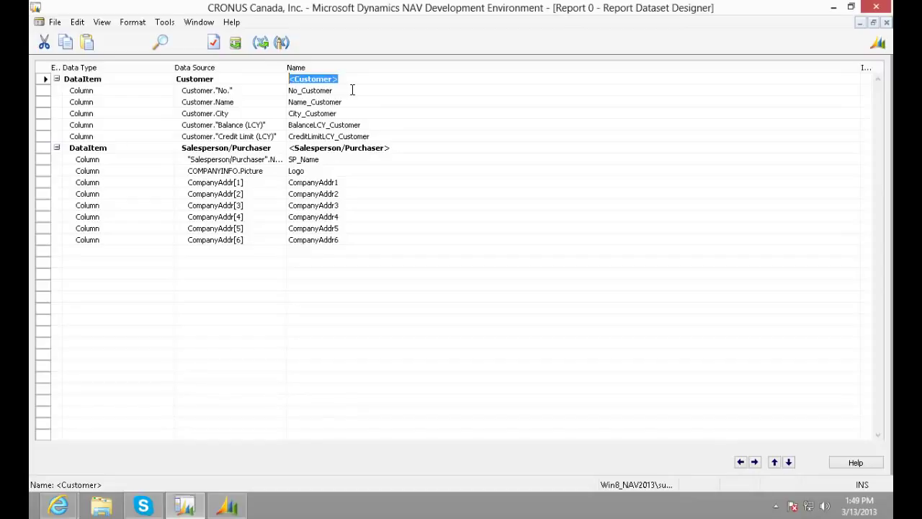
pyautogui.moveTo(348, 90); pyautogui.dragTo(350, 241)
pyautogui.click(328, 173)
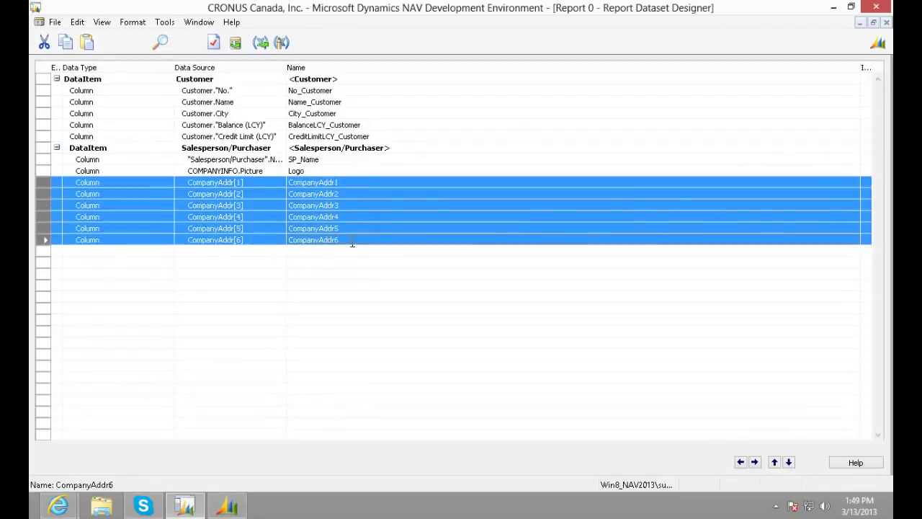
pyautogui.click(339, 180)
pyautogui.doubleClick(335, 178)
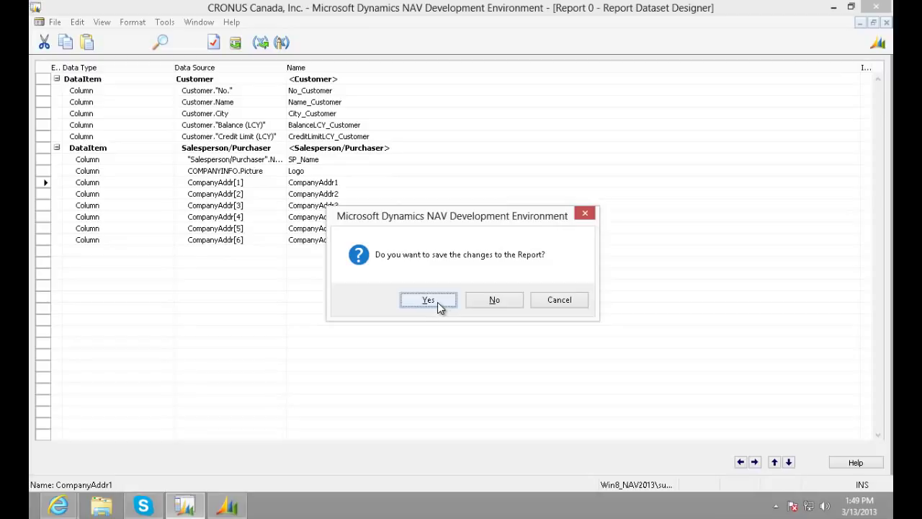
# - Save and compile the report with ID 70000 and the name Simple Customer List
pyautogui.click(428, 301)
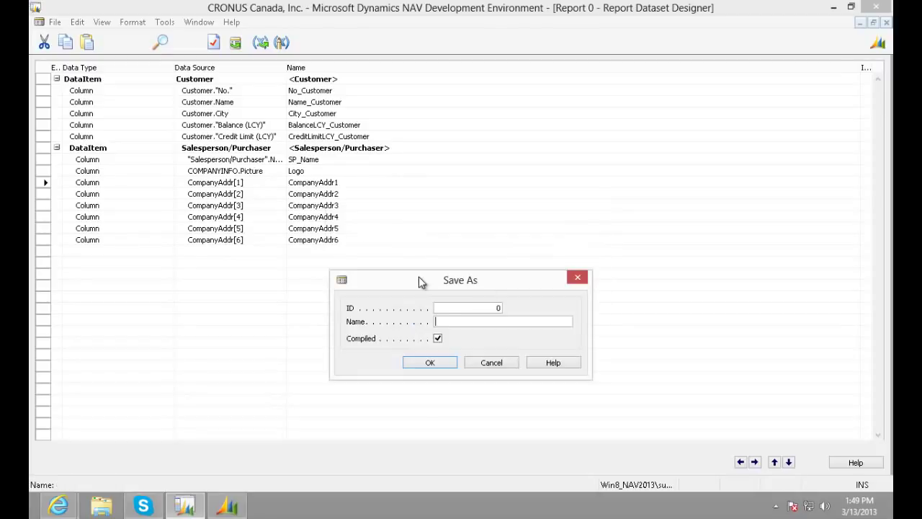
pyautogui.write('Simple Customer List')
pyautogui.press('Return')
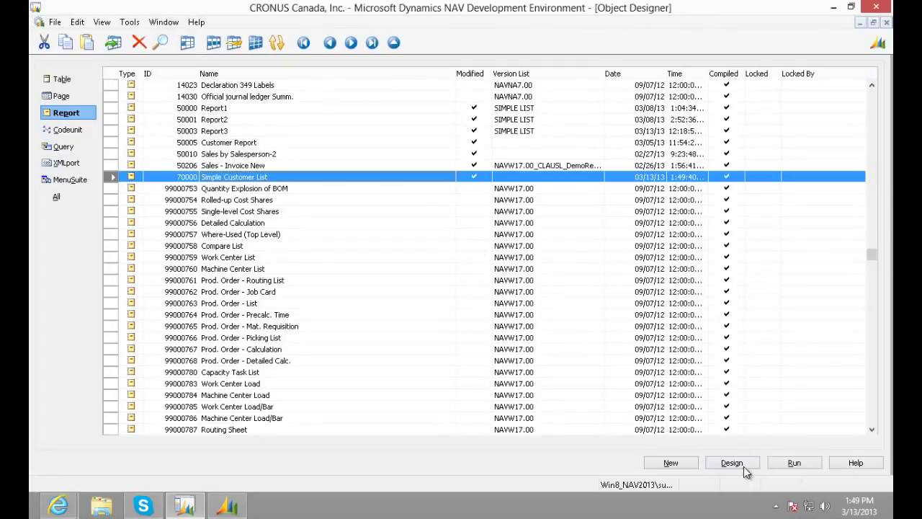
# - Run the Simple Customer List report as a preview and examine its dataset rows in About This Report
pyautogui.click(795, 463)
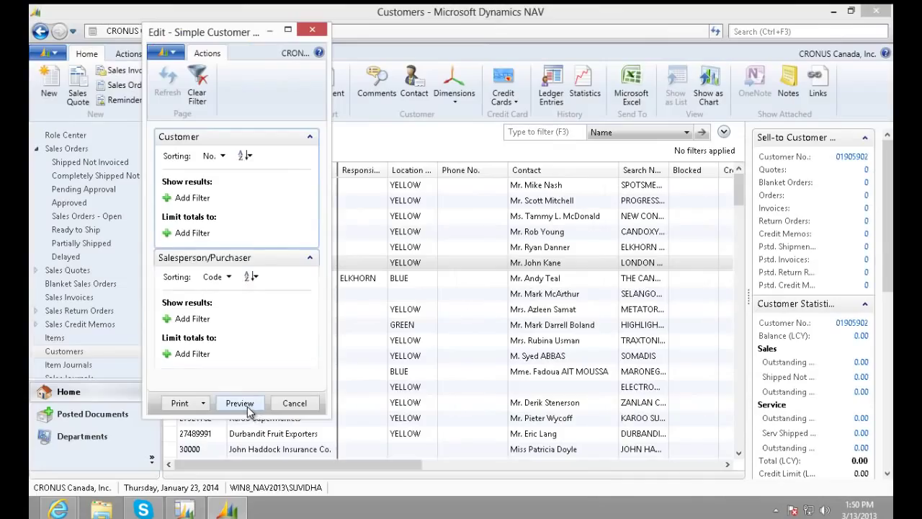
pyautogui.click(242, 402)
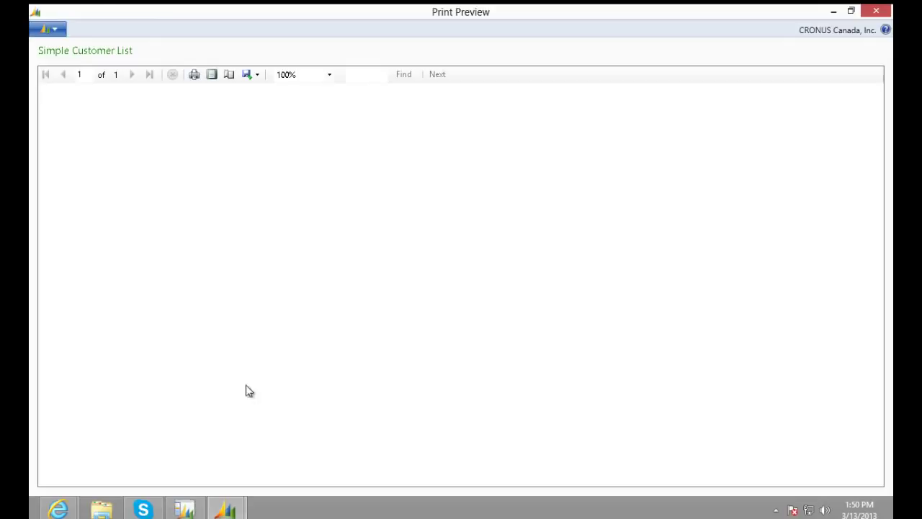
pyautogui.click(56, 30)
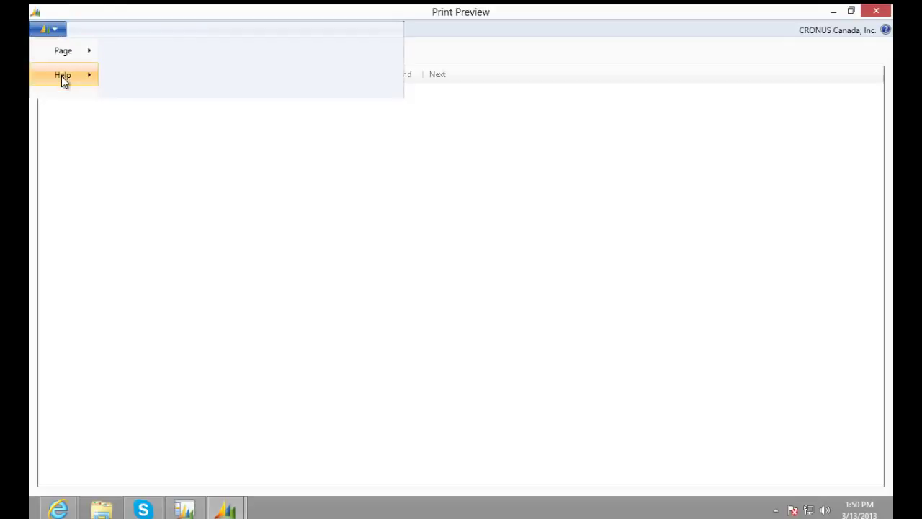
pyautogui.moveTo(62, 76)
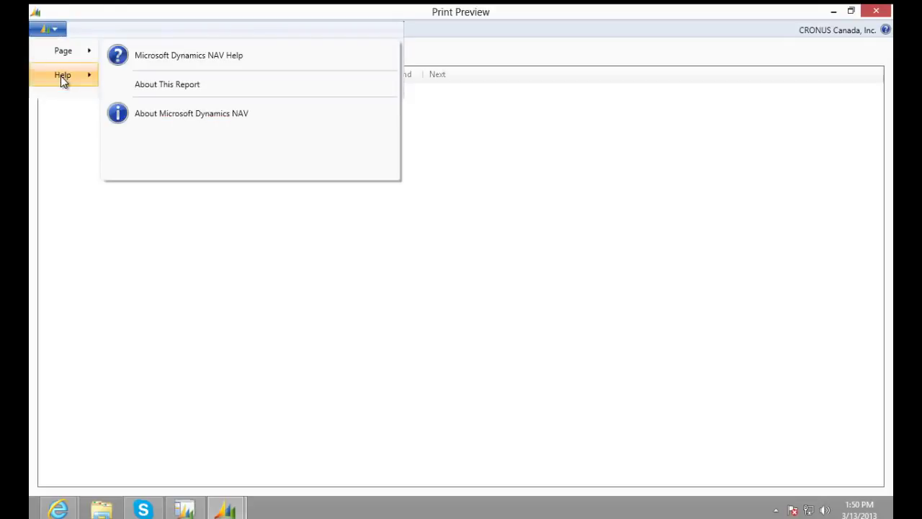
pyautogui.click(168, 84)
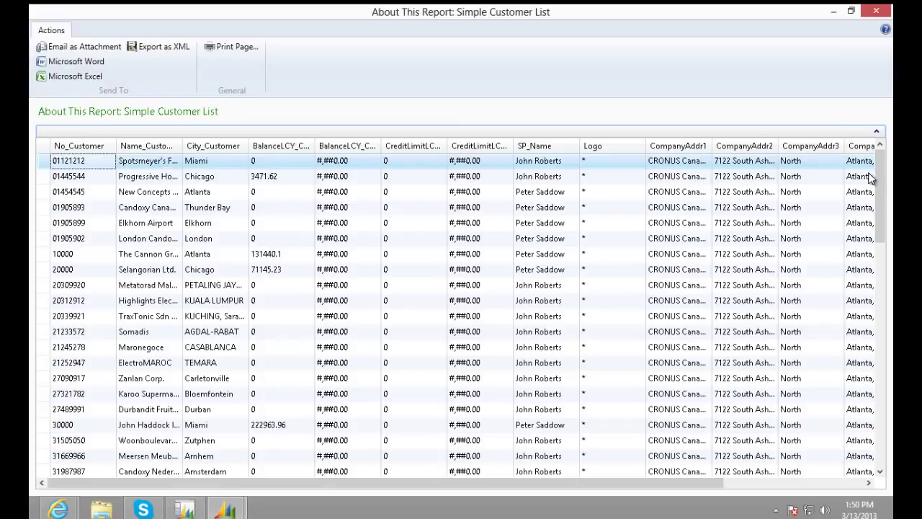
pyautogui.moveTo(881, 194); pyautogui.dragTo(881, 297)
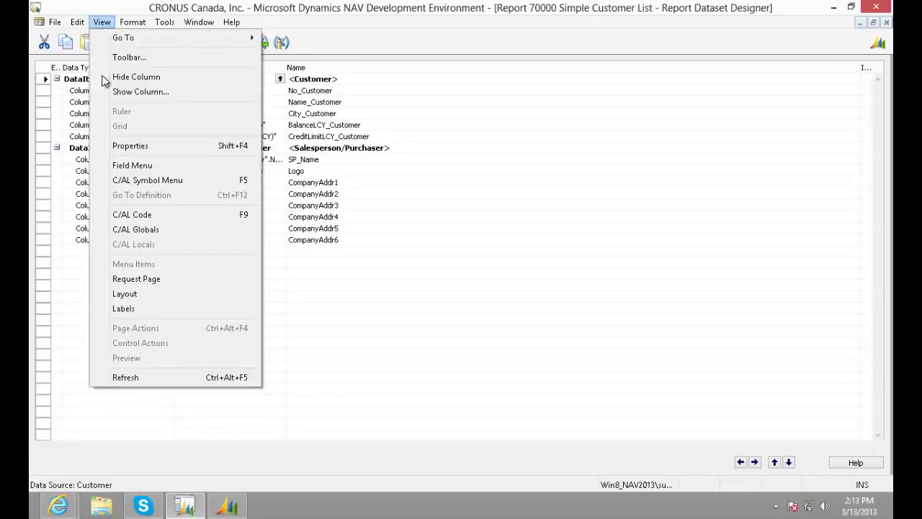
# - Open the report's layout in Visual Studio and add a page header and a page footer
pyautogui.click(118, 296)
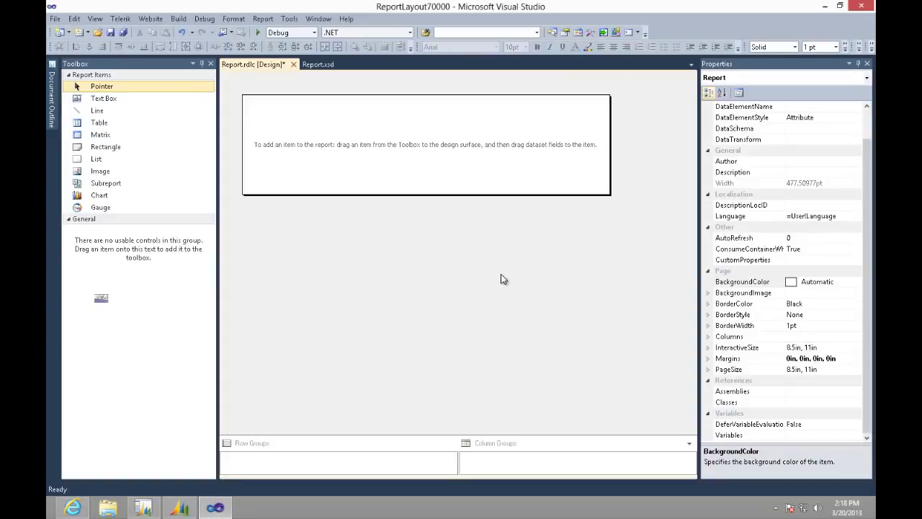
pyautogui.rightClick(502, 274)
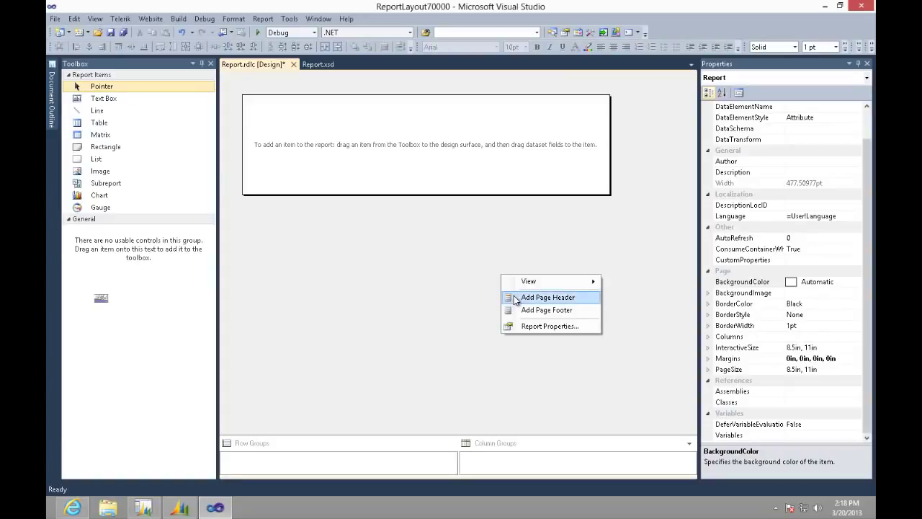
pyautogui.click(516, 298)
pyautogui.rightClick(514, 295)
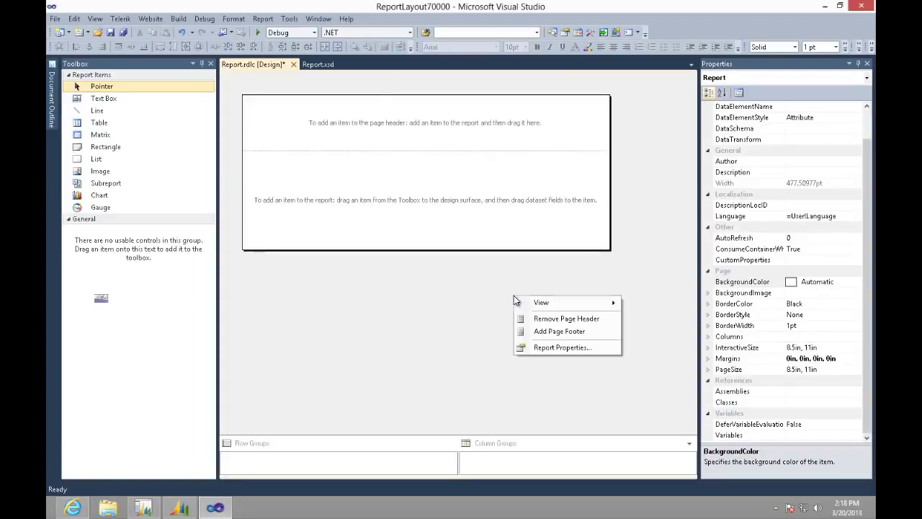
pyautogui.click(535, 330)
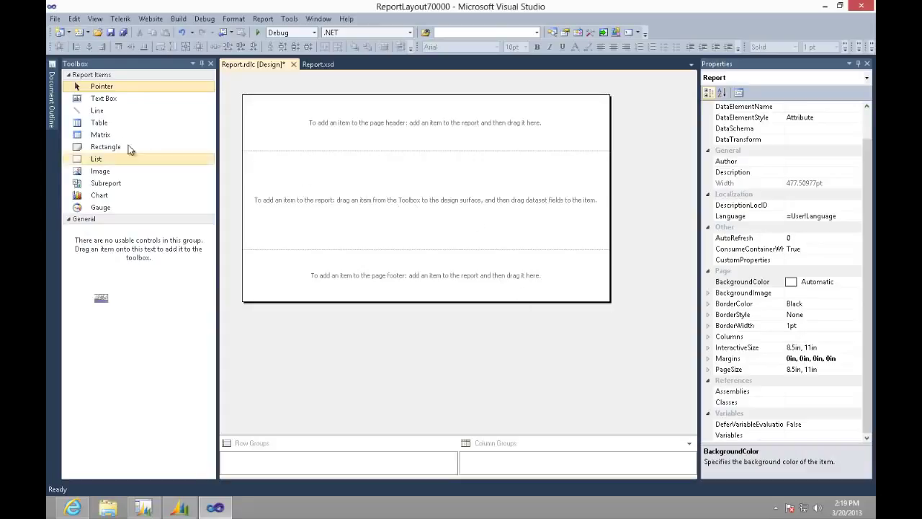
# - Insert a table into the report body between the page header and the page footer
pyautogui.click(100, 124)
pyautogui.moveTo(100, 124); pyautogui.dragTo(268, 181)
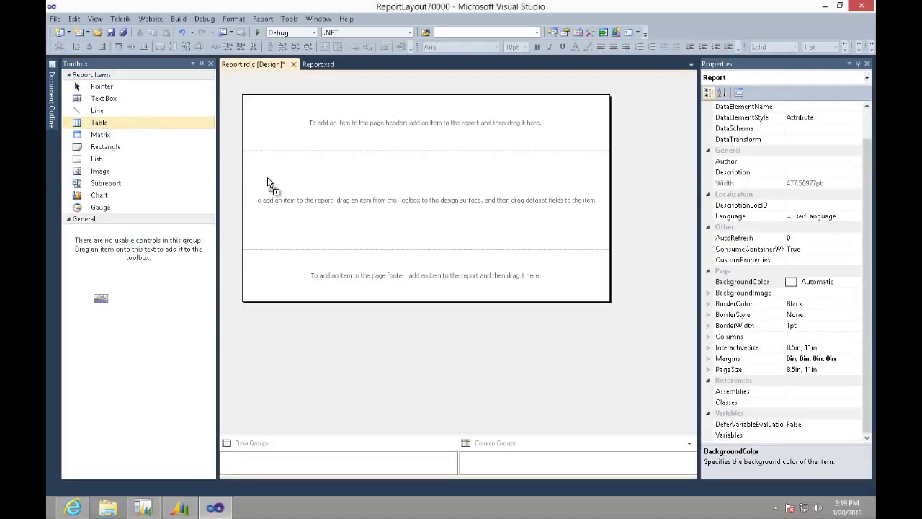
pyautogui.moveTo(268, 182); pyautogui.dragTo(268, 181)
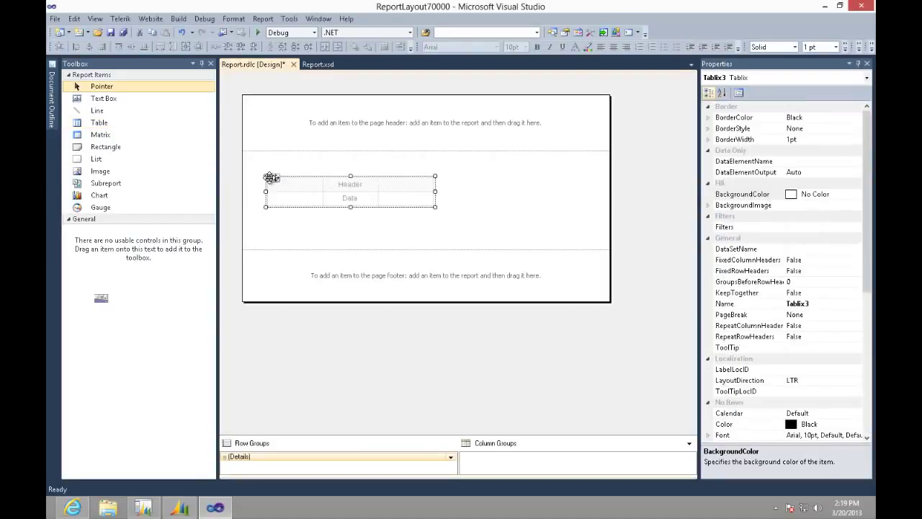
# - Insert three additional columns into the body table to make six columns
pyautogui.click(294, 187)
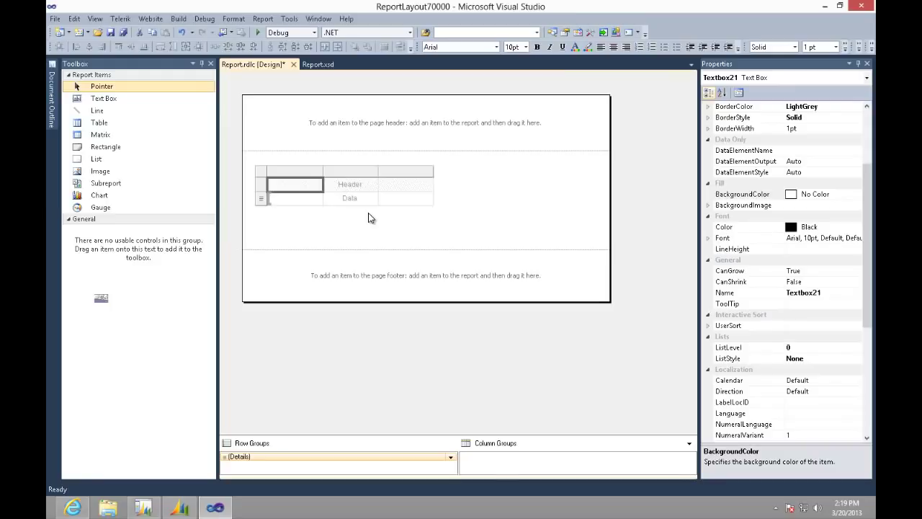
pyautogui.rightClick(314, 169)
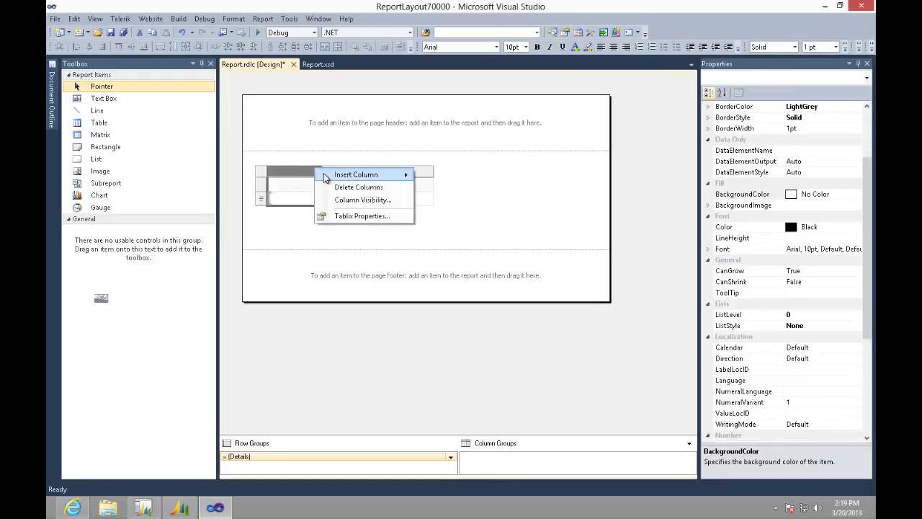
pyautogui.moveTo(326, 177)
pyautogui.click(442, 187)
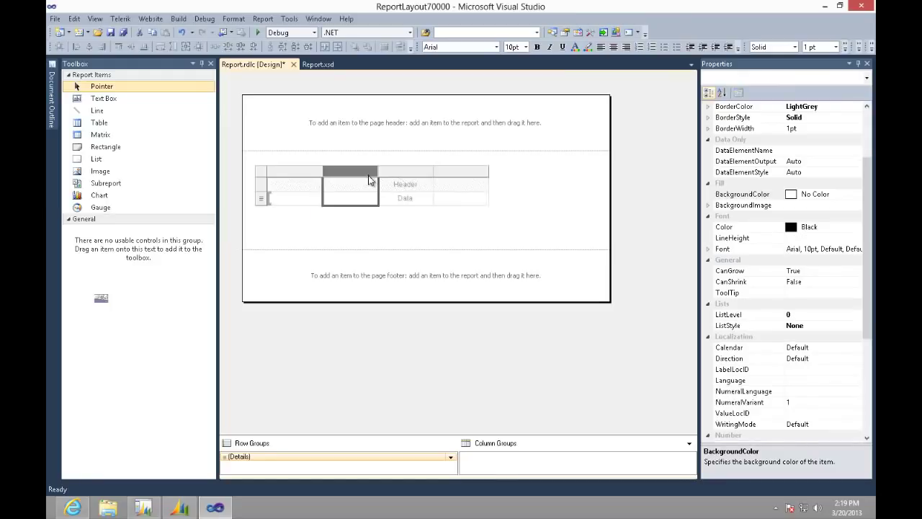
pyautogui.rightClick(354, 170)
pyautogui.moveTo(444, 182)
pyautogui.click(482, 189)
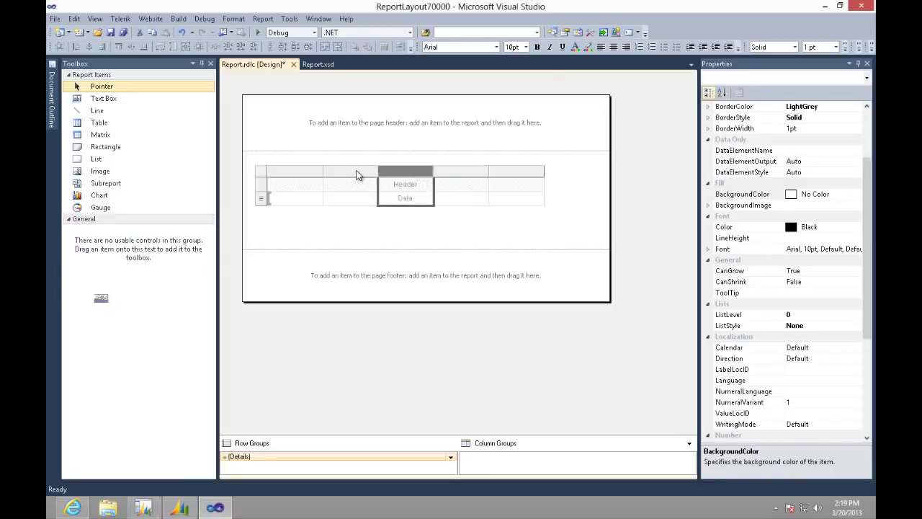
pyautogui.rightClick(354, 172)
pyautogui.moveTo(399, 179)
pyautogui.click(480, 180)
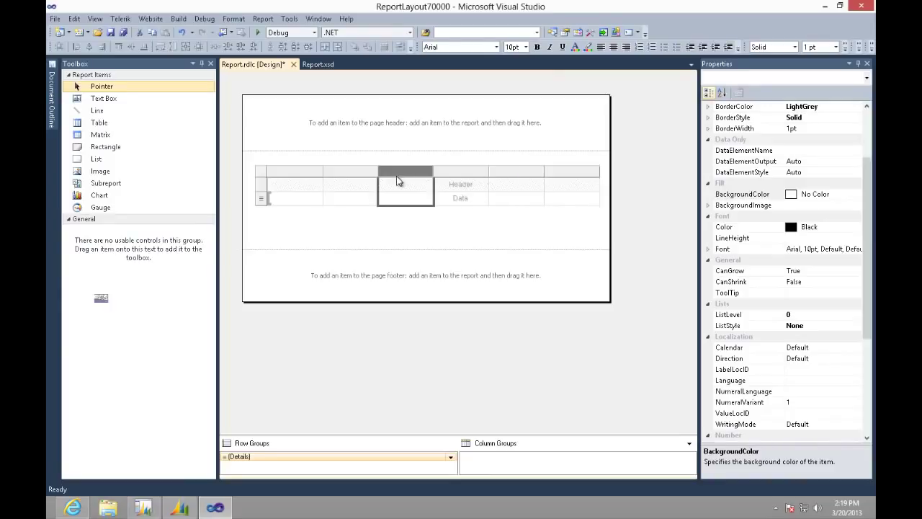
# - Assign the fields No_Customer, Name_Customer and City_Customer to the first three cells of the table's data row
pyautogui.click(318, 197)
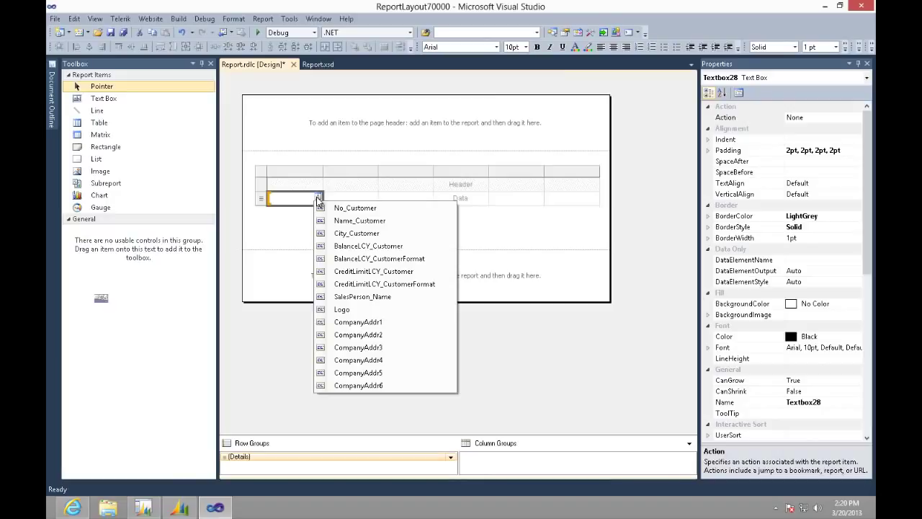
pyautogui.click(339, 208)
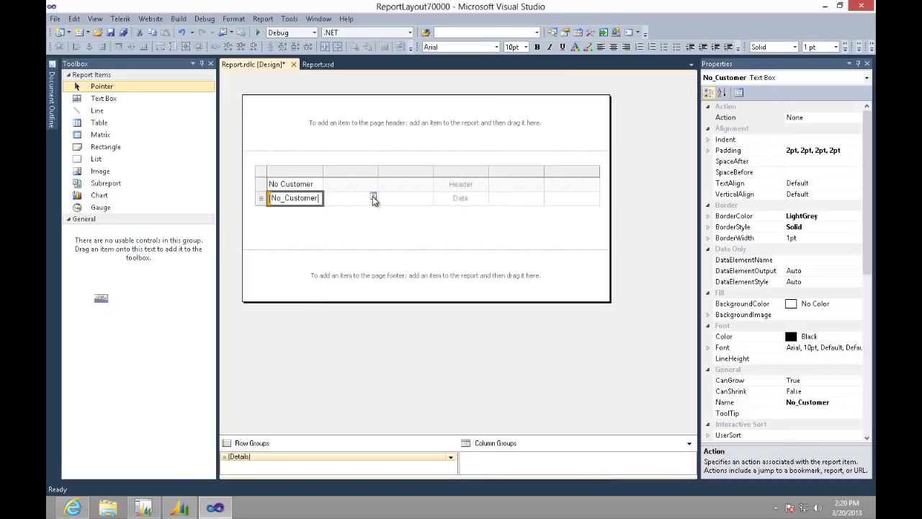
pyautogui.click(372, 197)
pyautogui.click(410, 221)
pyautogui.click(430, 198)
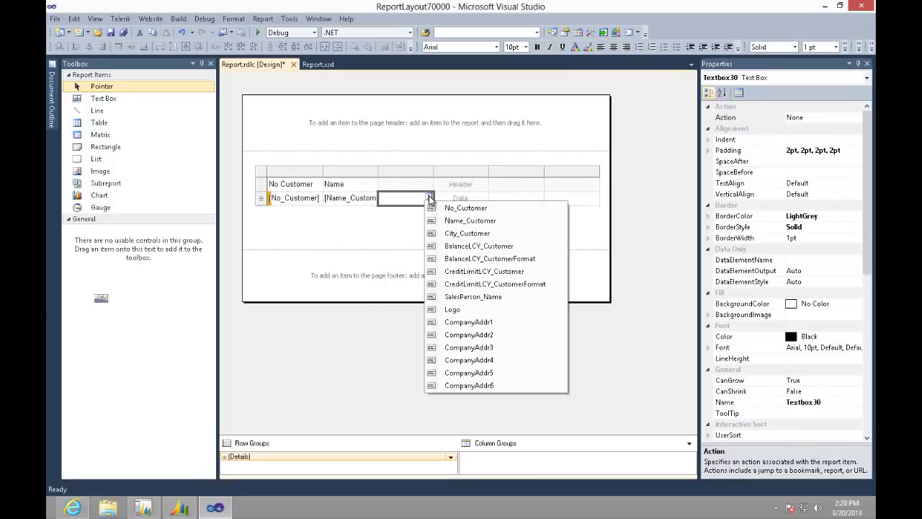
pyautogui.click(465, 233)
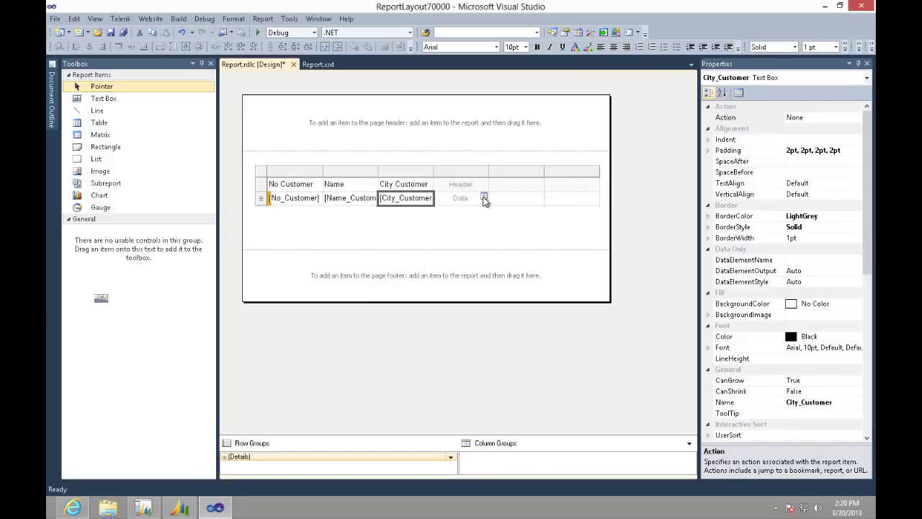
# - Assign SalesPerson_Name, BalanceLCY_Customer and CreditLimitLCY_Customer to the last three cells of the table's data row
pyautogui.click(484, 198)
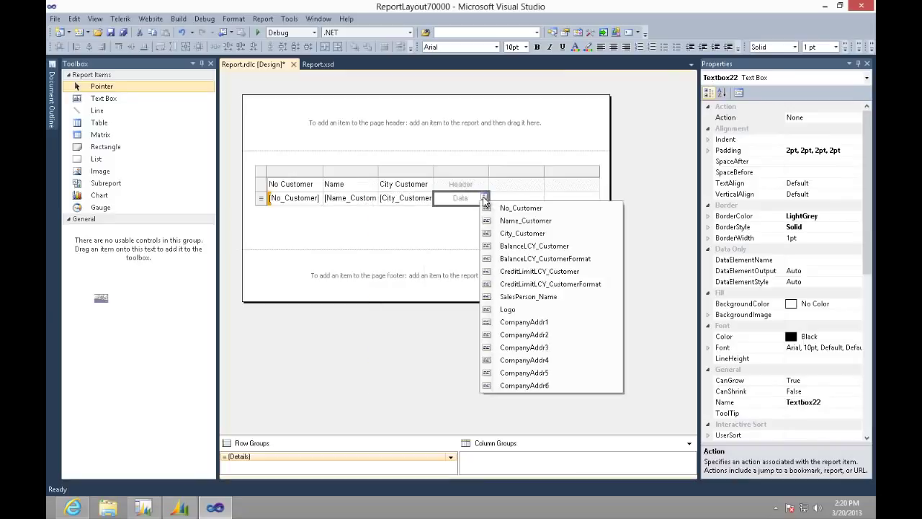
pyautogui.click(528, 296)
pyautogui.click(540, 198)
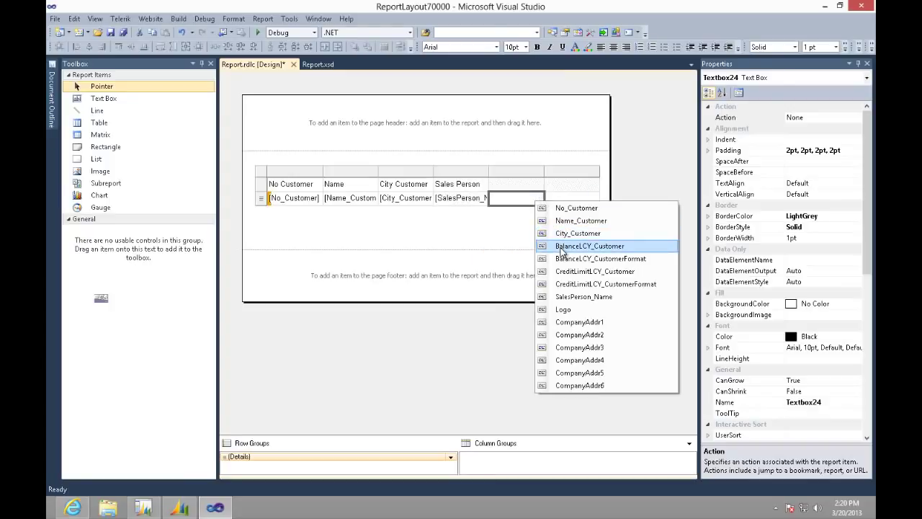
pyautogui.click(562, 247)
pyautogui.click(593, 197)
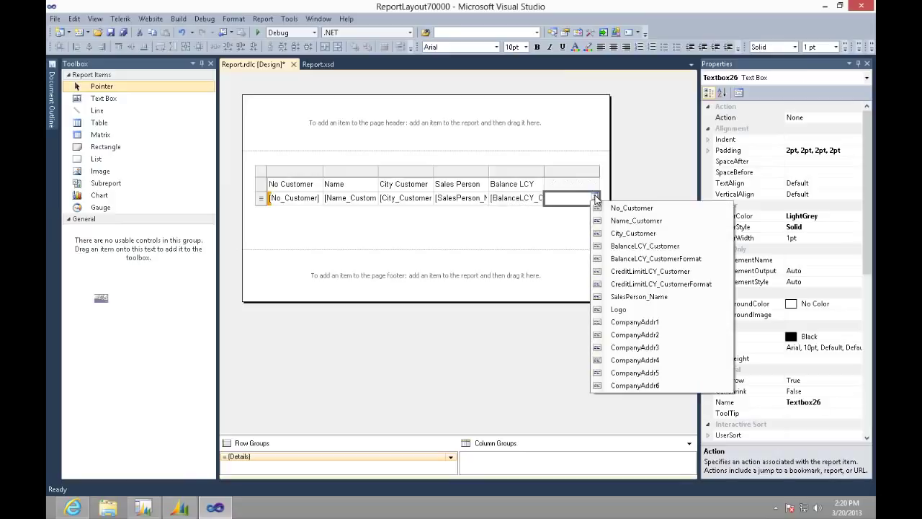
pyautogui.click(621, 272)
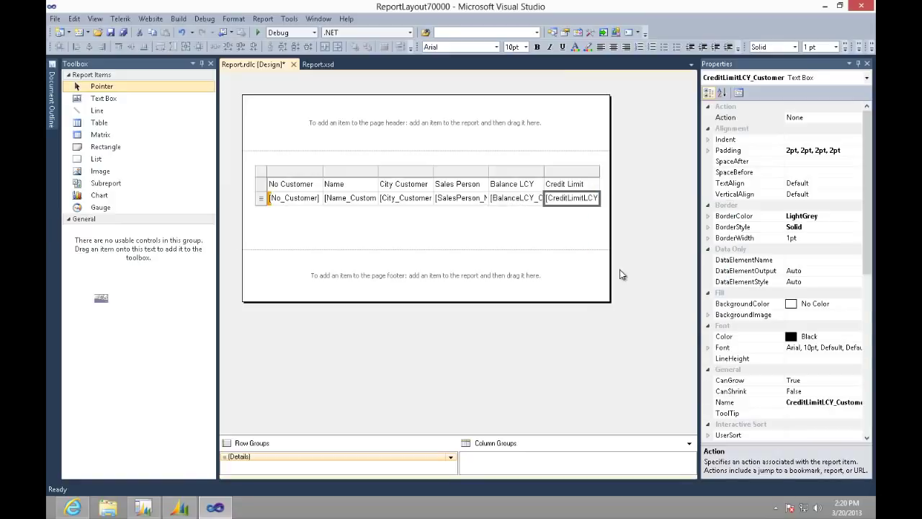
# - Make the table's entire header row bold
pyautogui.doubleClick(297, 185)
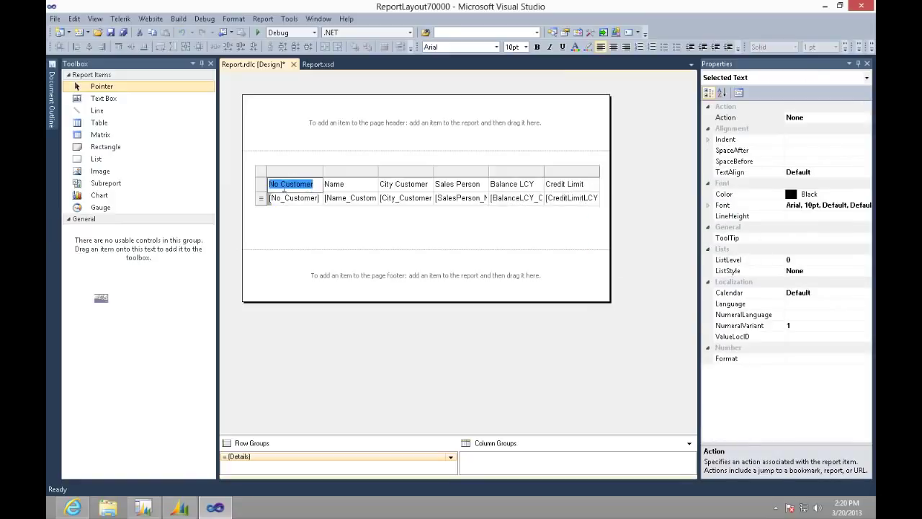
pyautogui.click(263, 186)
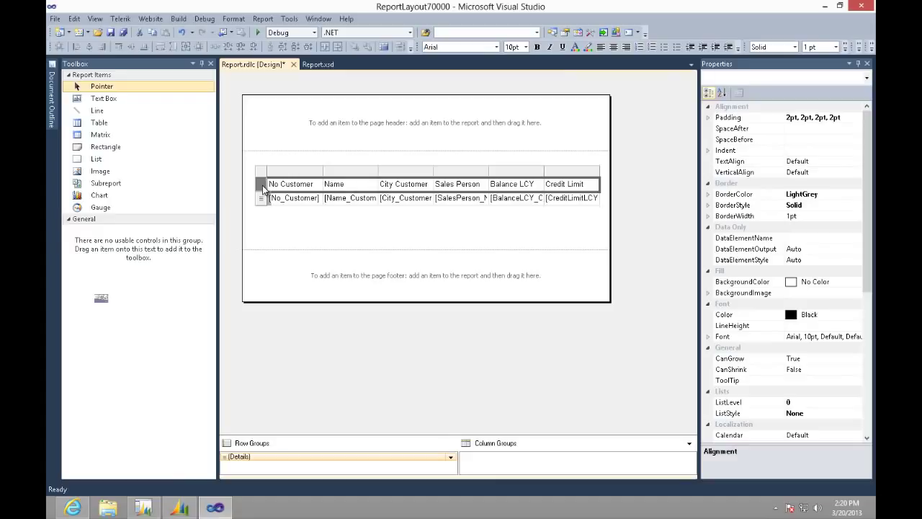
pyautogui.click(537, 48)
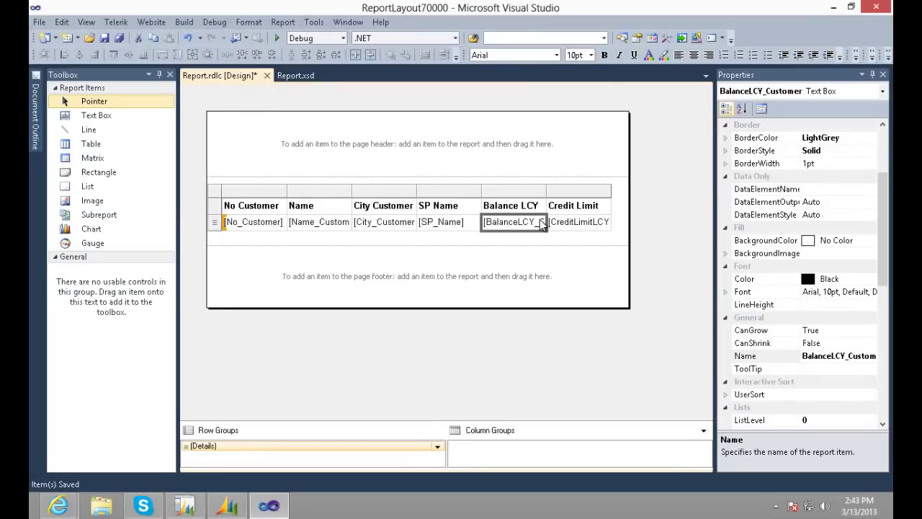
pyautogui.click(540, 223)
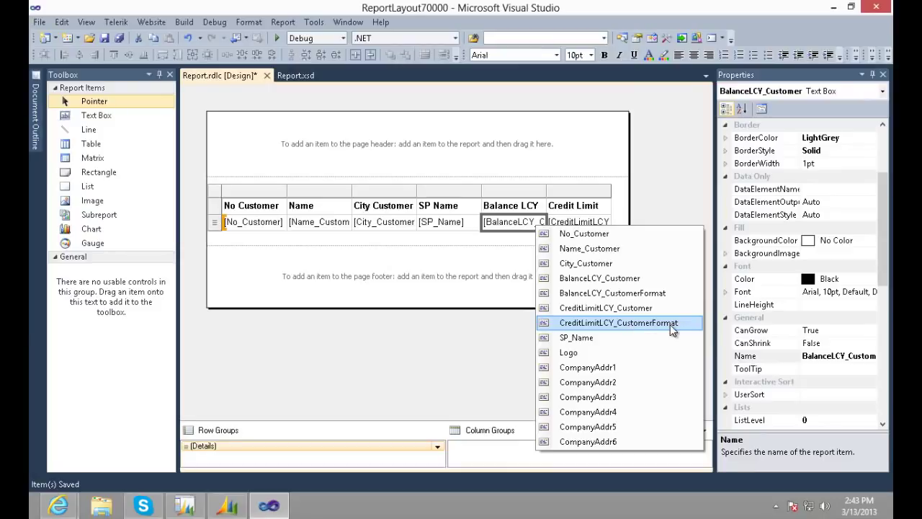
pyautogui.press('Up')
pyautogui.press('Up')
pyautogui.press('Down')
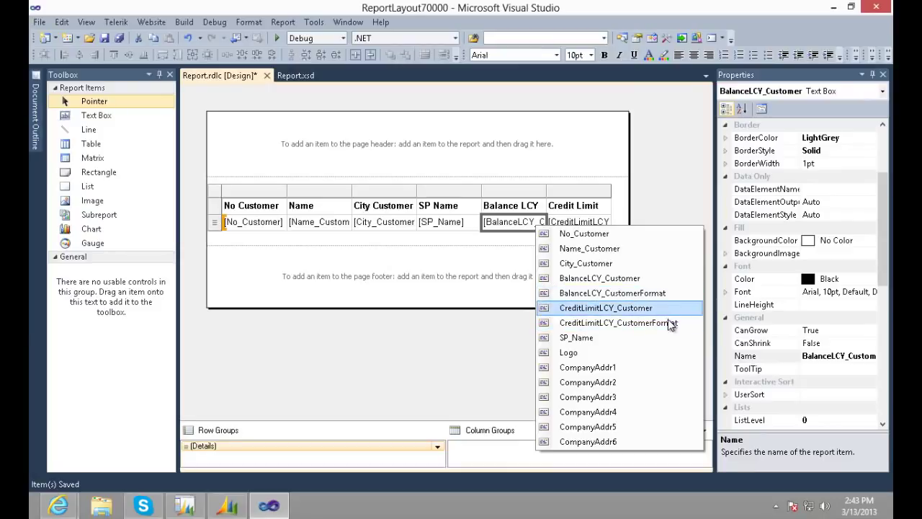
pyautogui.press('Down')
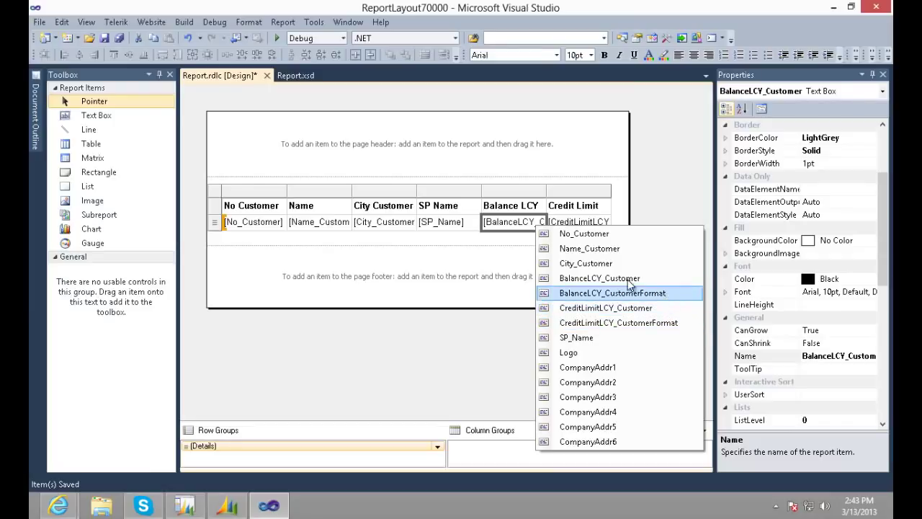
# - Give the Balance LCY data cell a custom number format with the expression =Fields!BalanceLCY_CustomerFormat.Value
pyautogui.rightClick(518, 226)
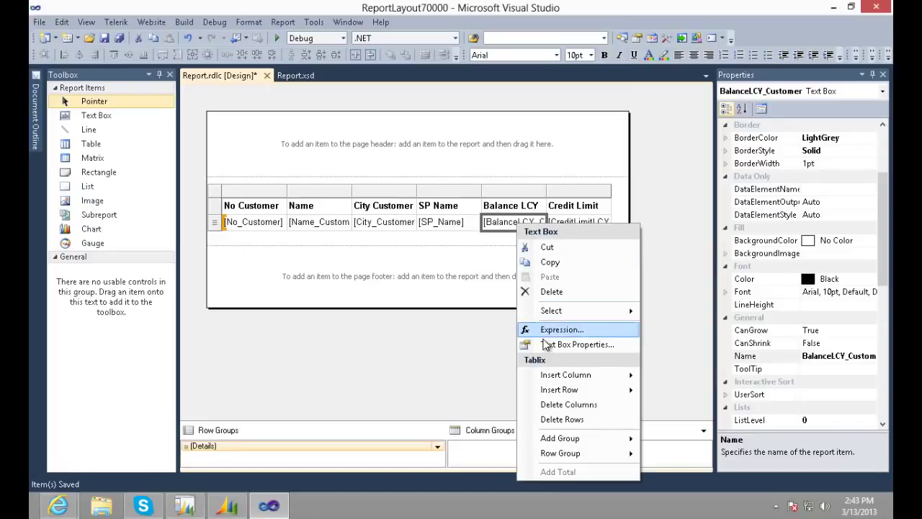
pyautogui.click(589, 347)
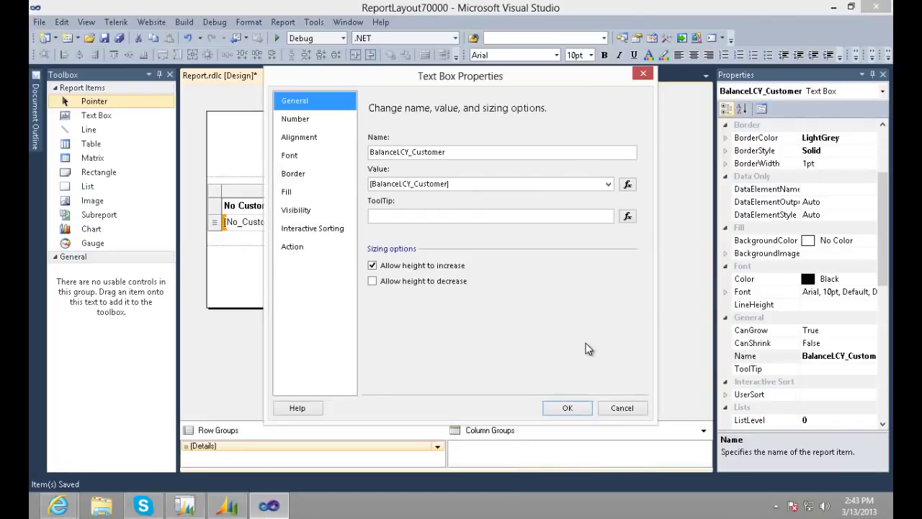
pyautogui.click(294, 119)
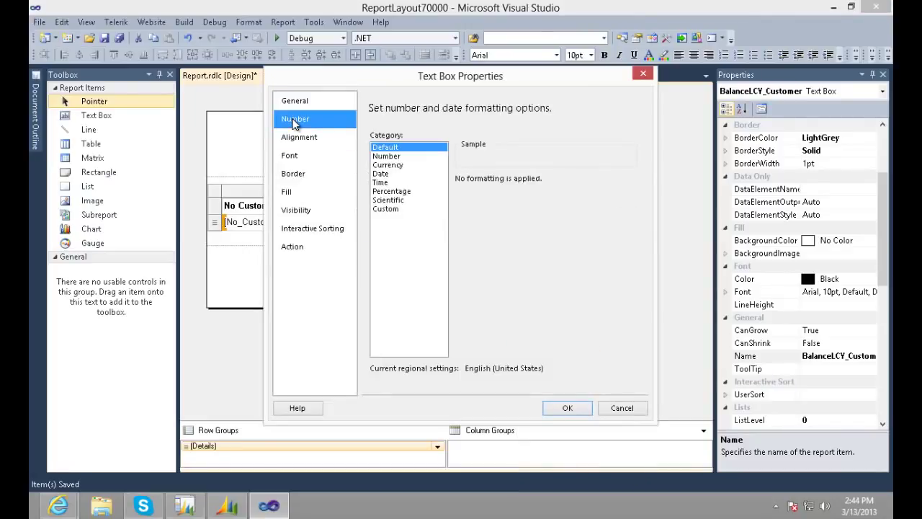
pyautogui.click(390, 209)
pyautogui.click(466, 189)
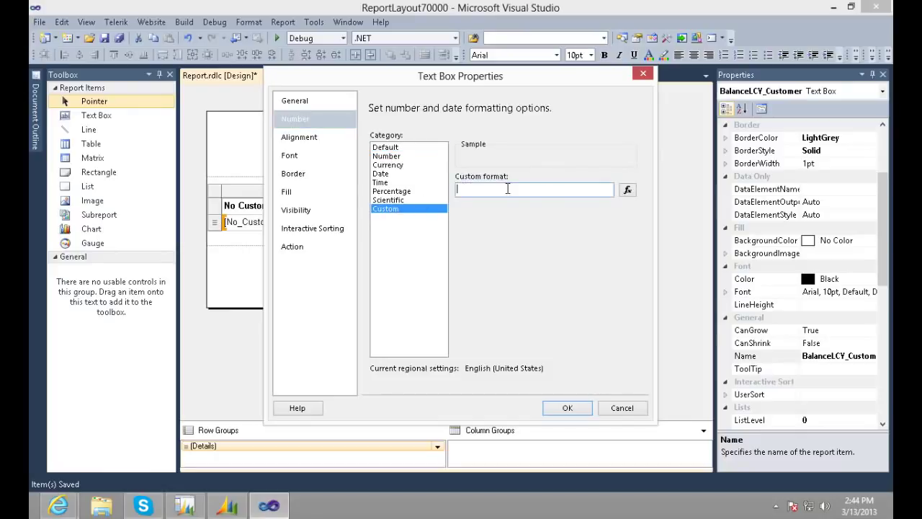
pyautogui.click(626, 189)
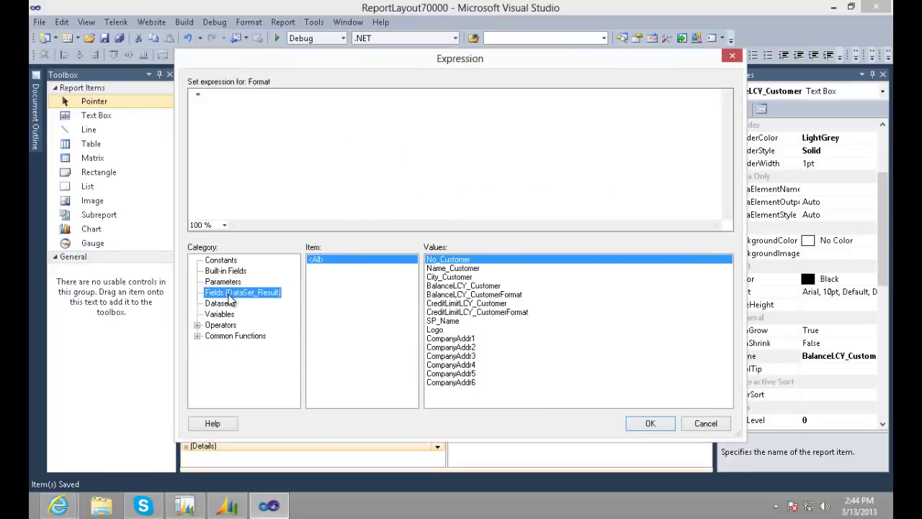
pyautogui.doubleClick(447, 295)
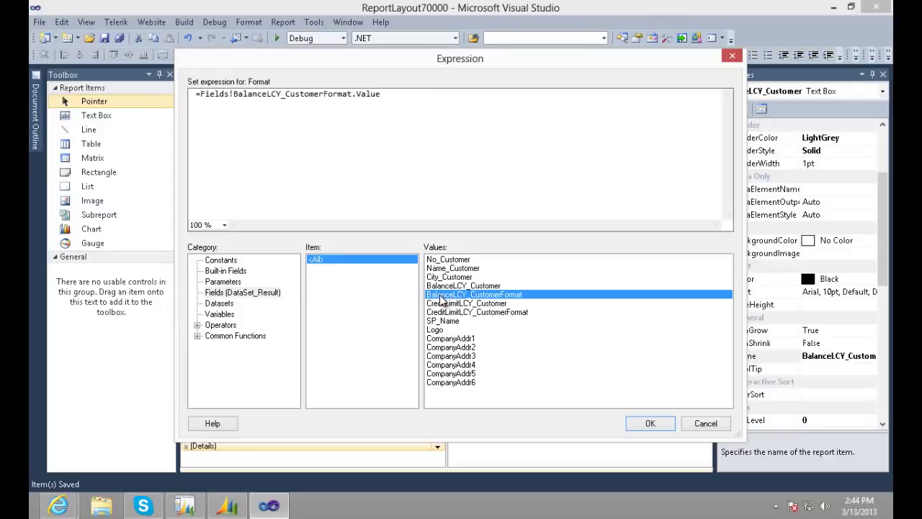
pyautogui.click(650, 423)
pyautogui.click(585, 408)
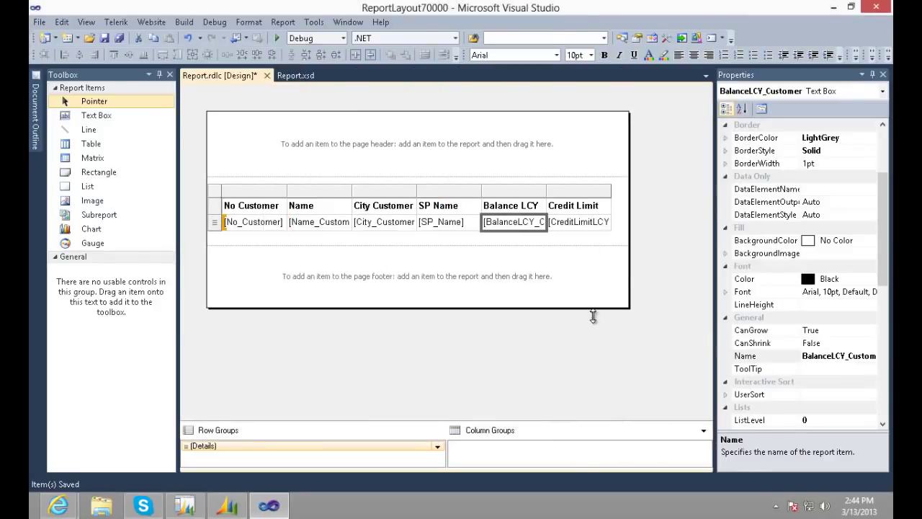
# - Give the Credit Limit data cell a custom number format with the expression =Fields!CreditLimitLCY_CustomerFormat.Value
pyautogui.rightClick(585, 229)
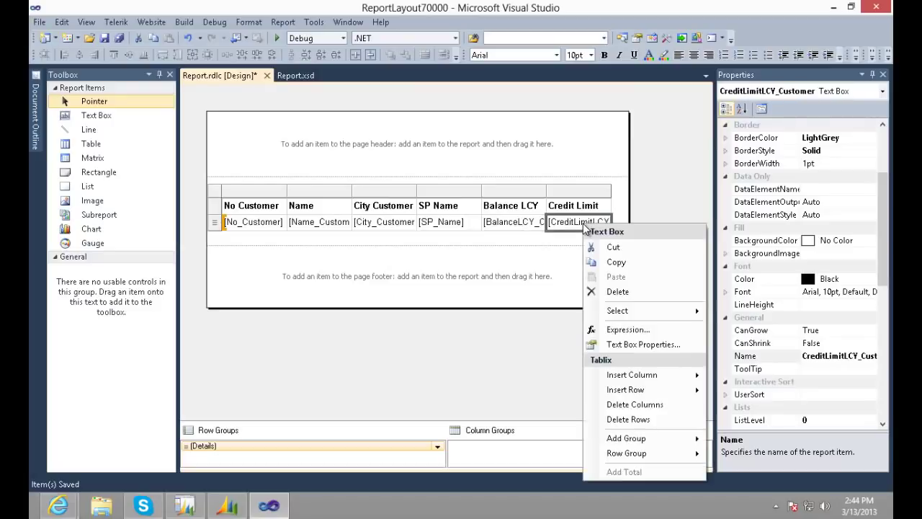
pyautogui.click(624, 345)
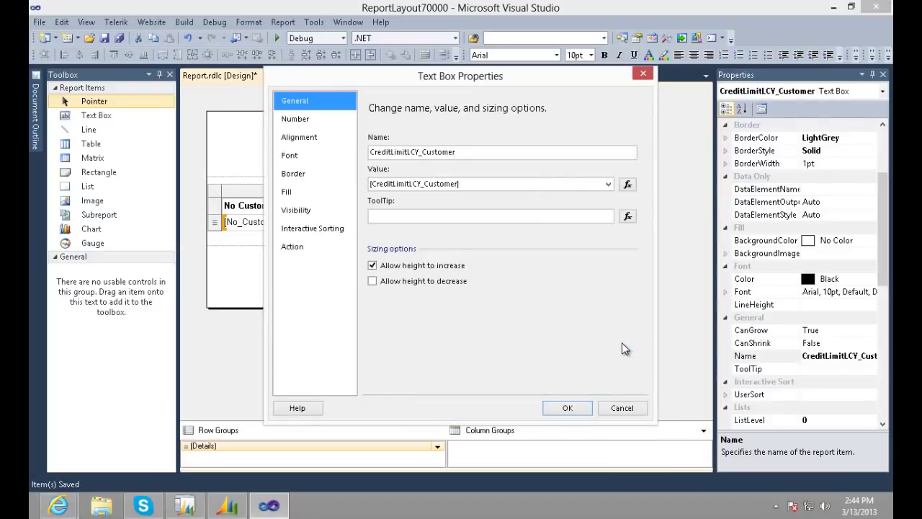
pyautogui.click(325, 120)
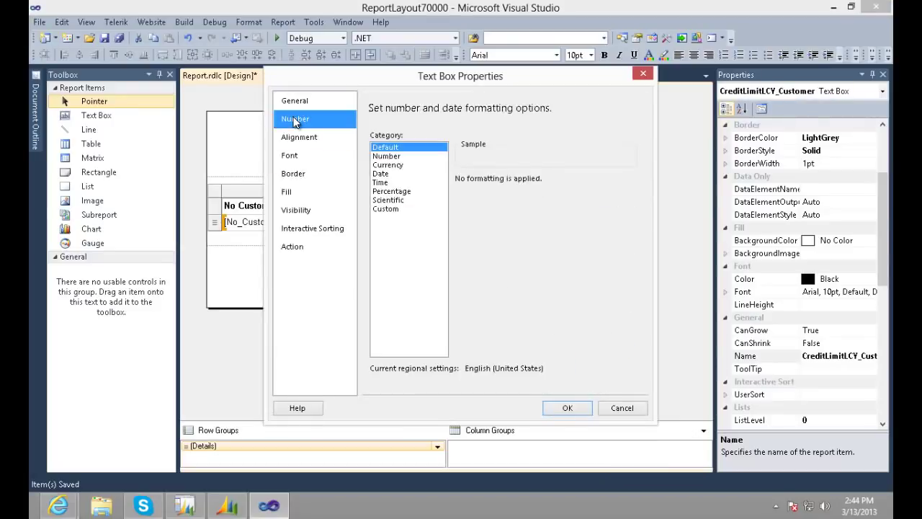
pyautogui.click(388, 208)
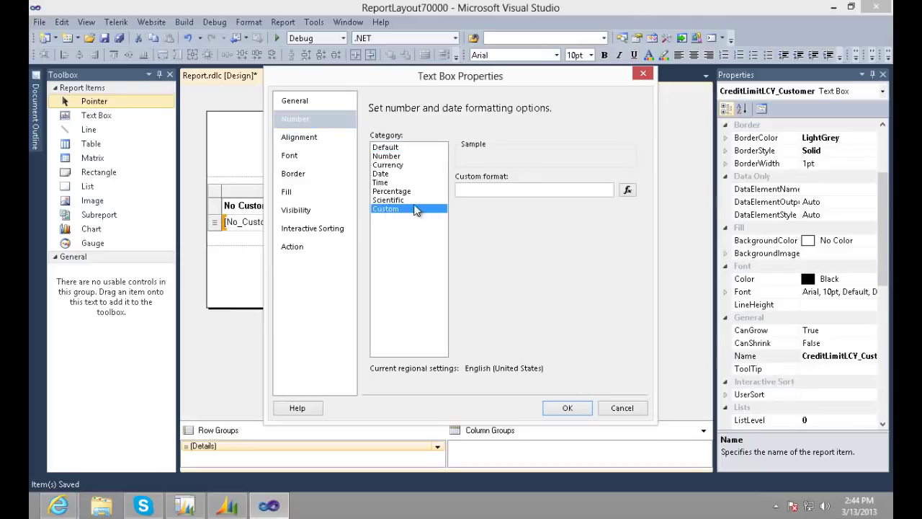
pyautogui.click(627, 189)
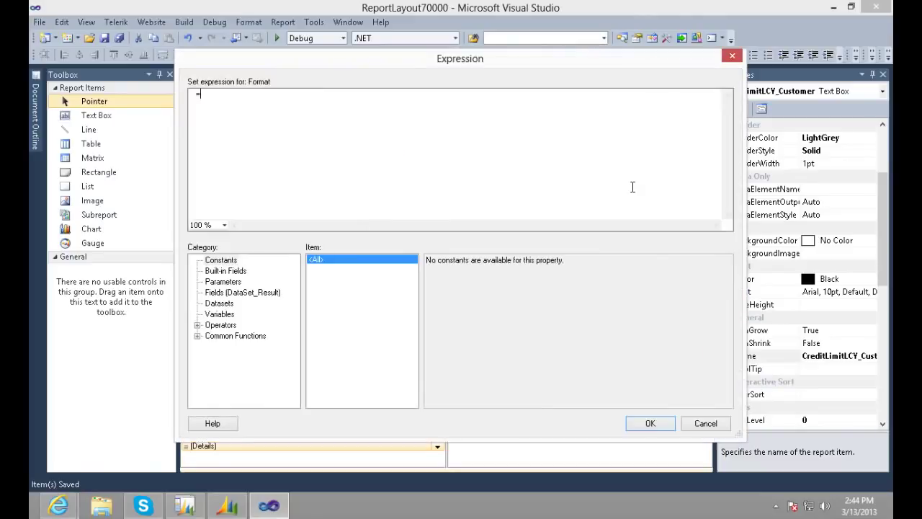
pyautogui.click(231, 294)
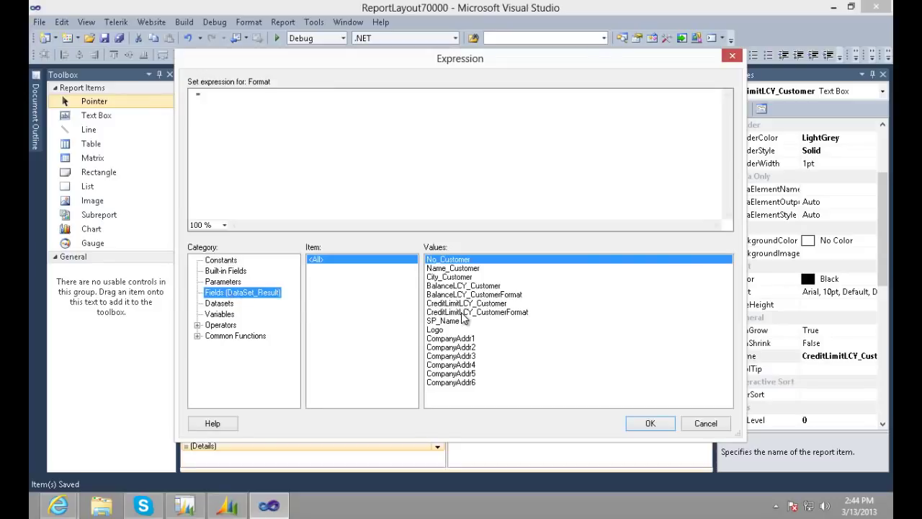
pyautogui.click(463, 314)
pyautogui.doubleClick(464, 314)
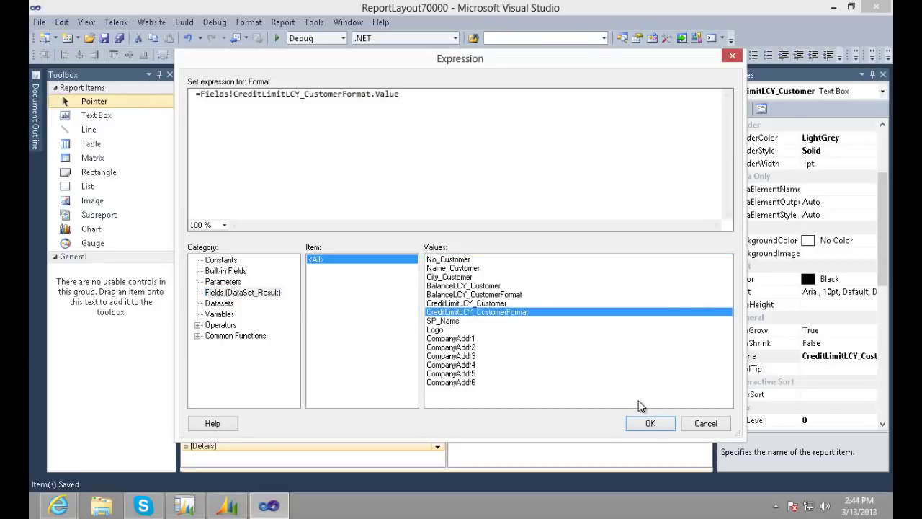
pyautogui.click(651, 424)
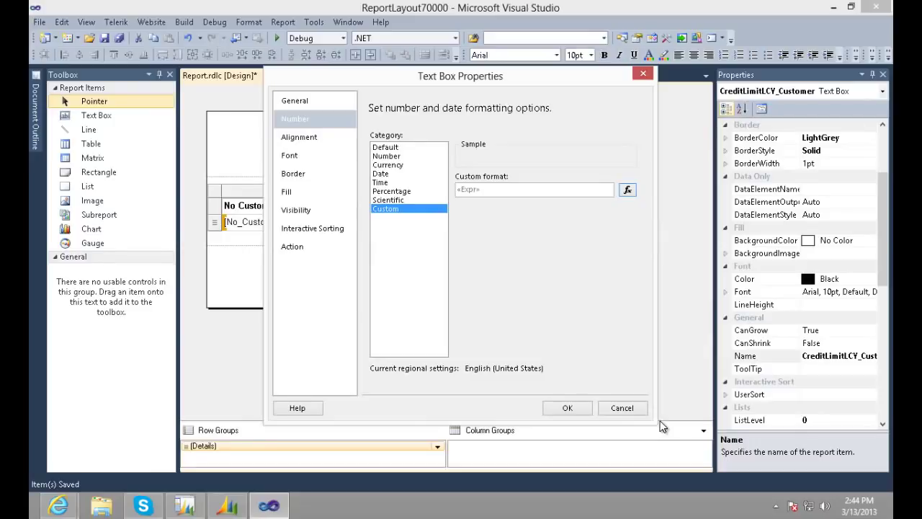
pyautogui.click(576, 408)
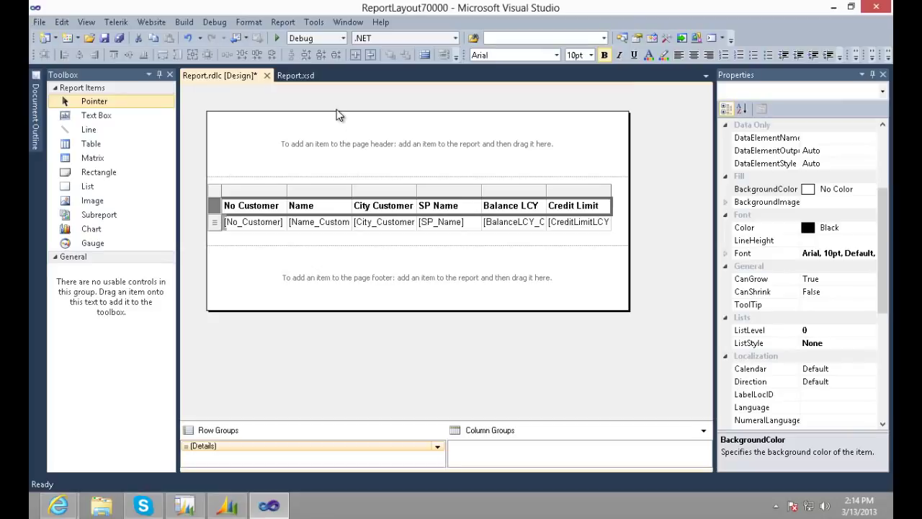
# - Insert an image in the page header, above the table's first column
pyautogui.click(73, 200)
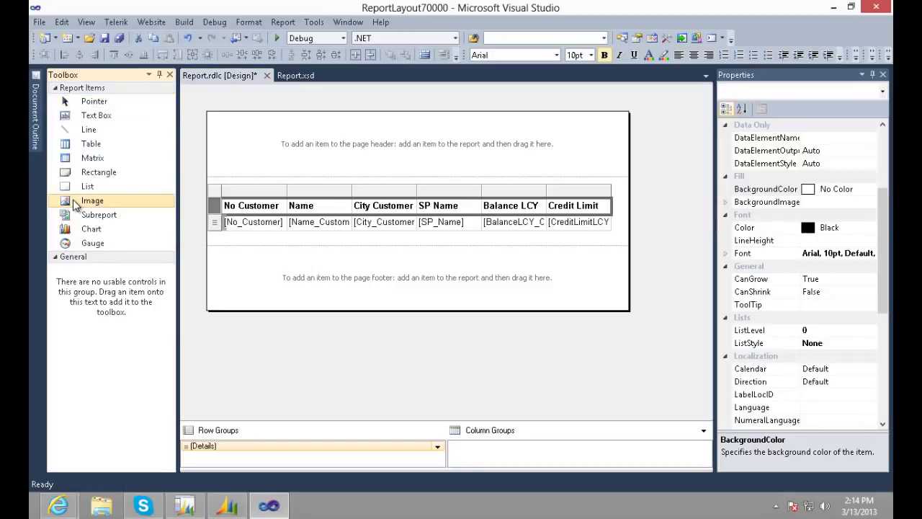
pyautogui.moveTo(75, 201); pyautogui.dragTo(234, 130)
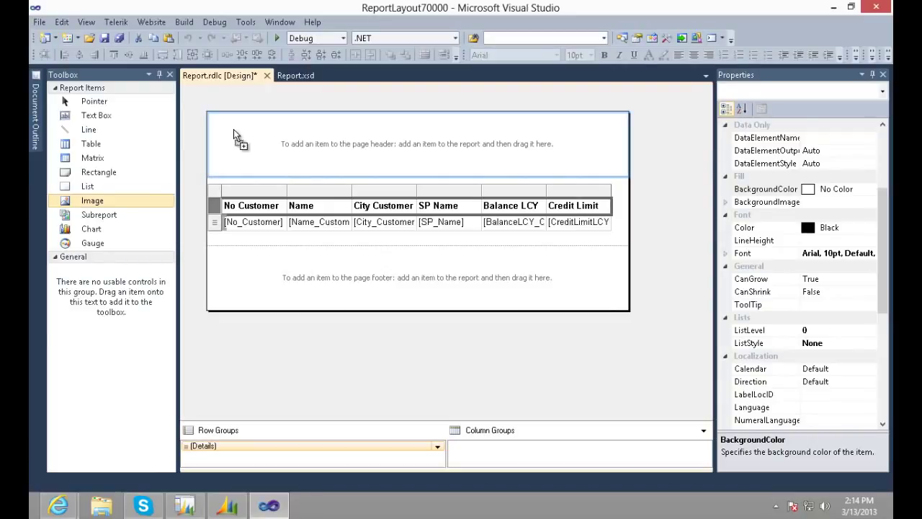
pyautogui.moveTo(234, 131); pyautogui.dragTo(234, 130)
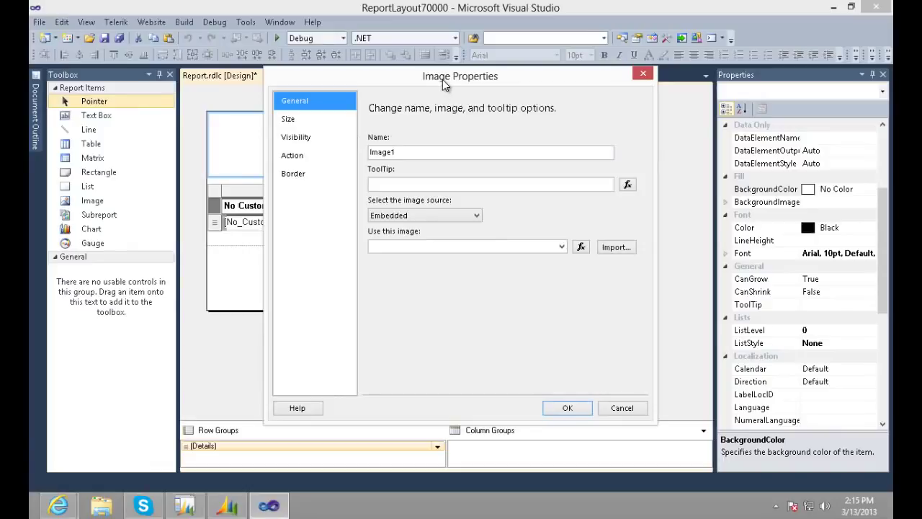
# - Set the header image's source to Database, with the field =First(Fields!Logo.Value, "DataSet_Result") and MIME type image/bmp
pyautogui.click(423, 184)
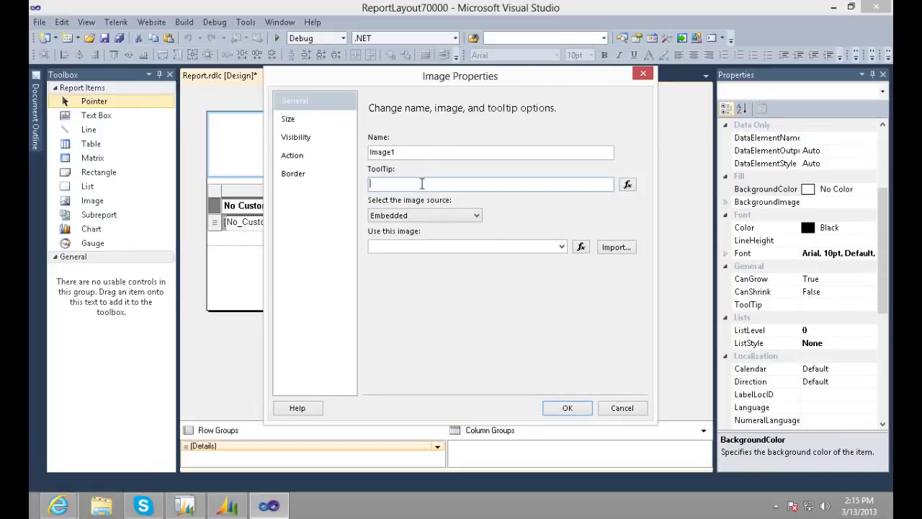
pyautogui.click(476, 216)
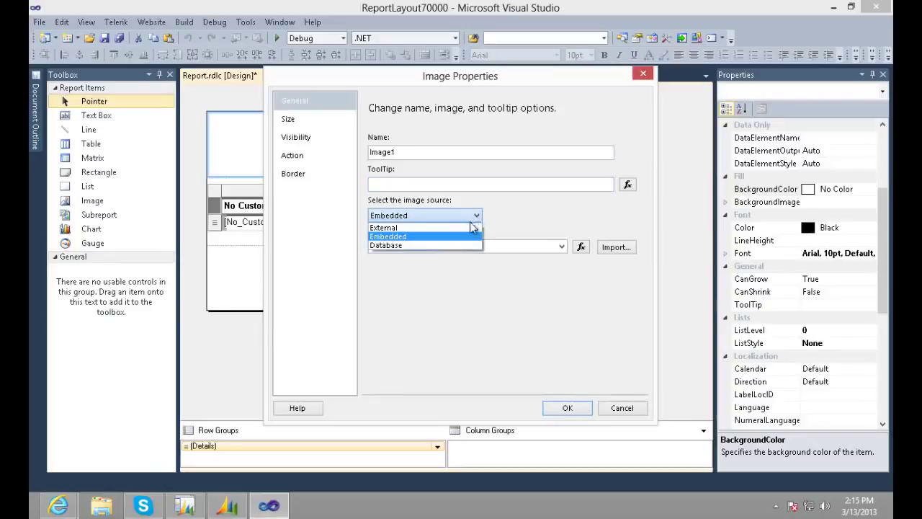
pyautogui.click(459, 246)
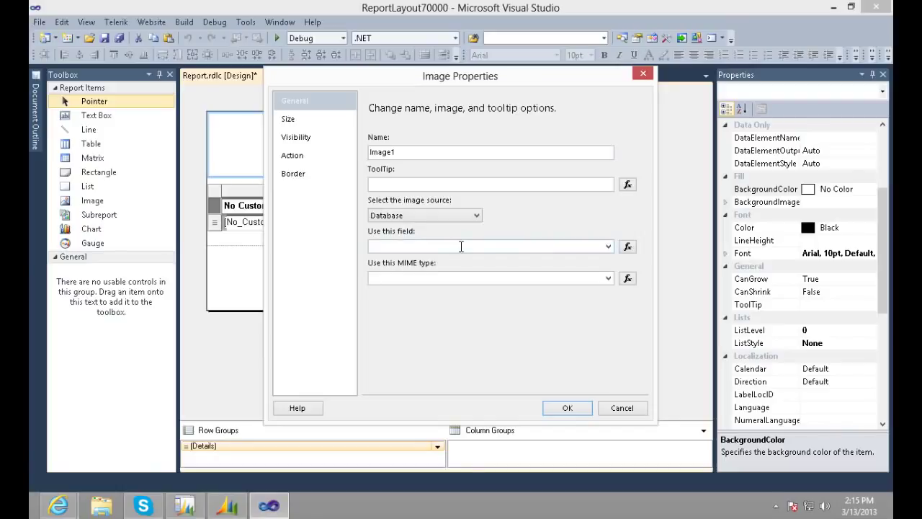
pyautogui.click(608, 247)
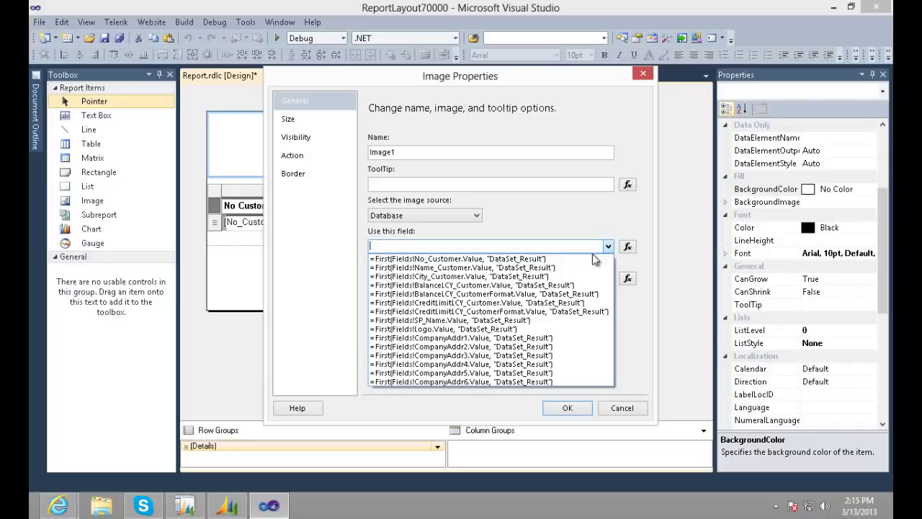
pyautogui.click(539, 330)
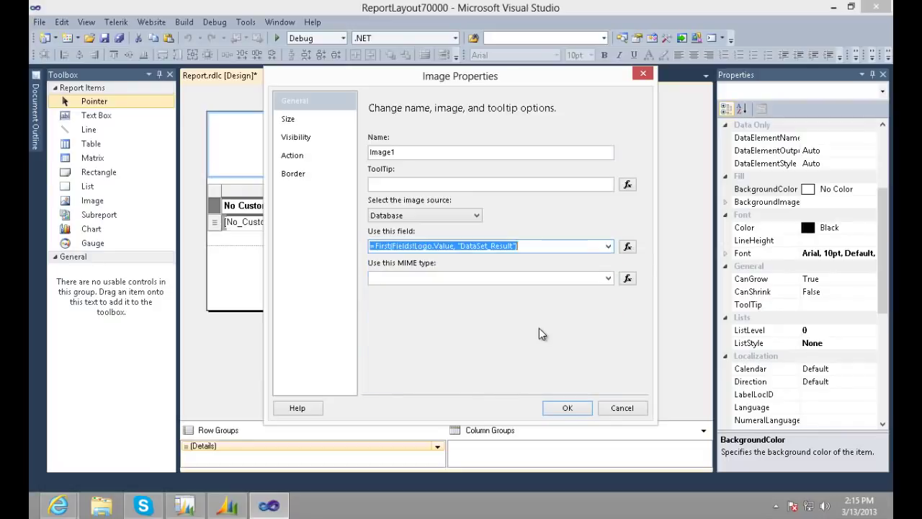
pyautogui.click(609, 280)
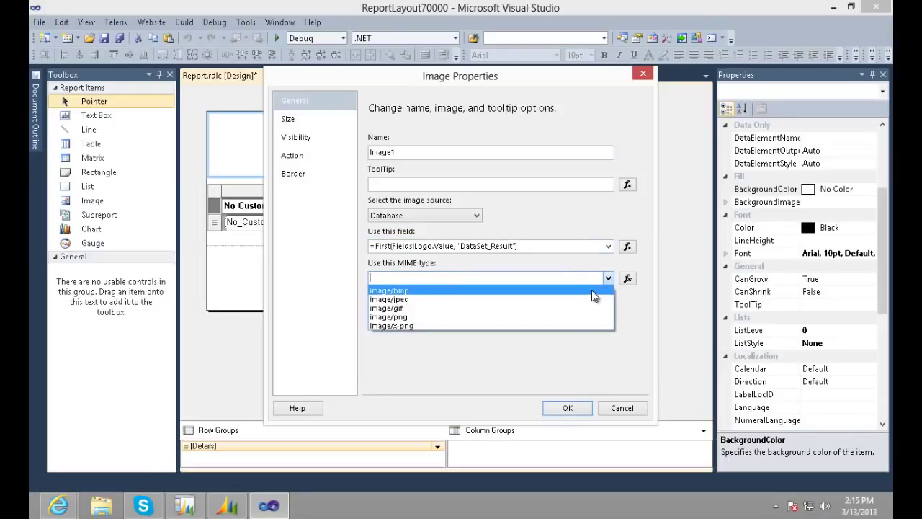
pyautogui.click(591, 290)
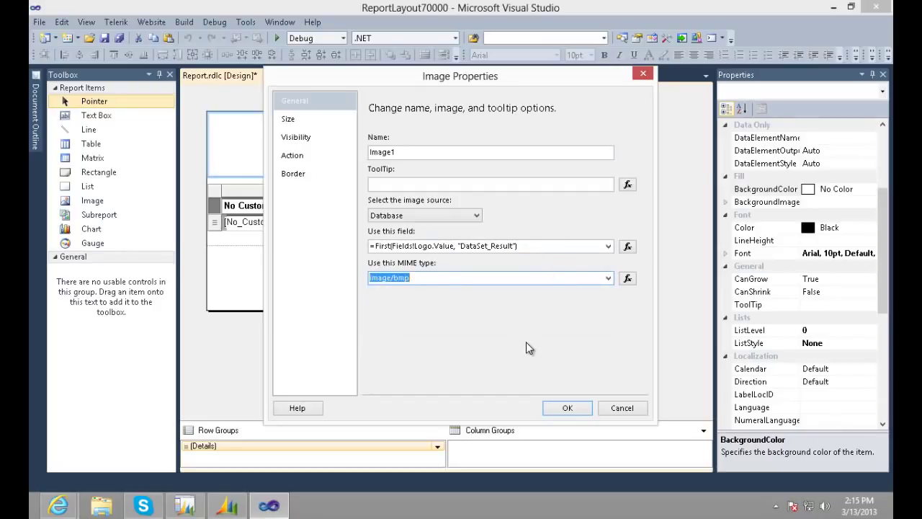
pyautogui.click(569, 408)
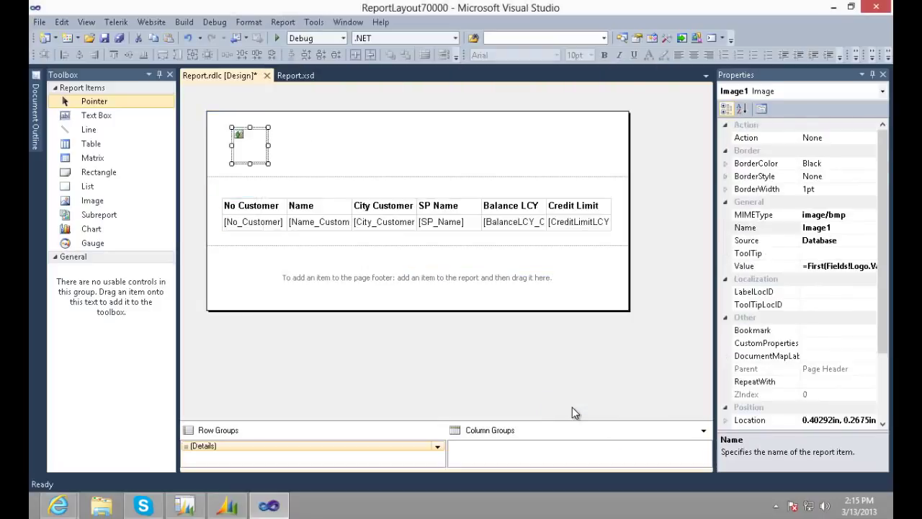
# - Enlarge the logo image to fill the header's height and span the No Customer and Name columns
pyautogui.moveTo(232, 128); pyautogui.dragTo(220, 116)
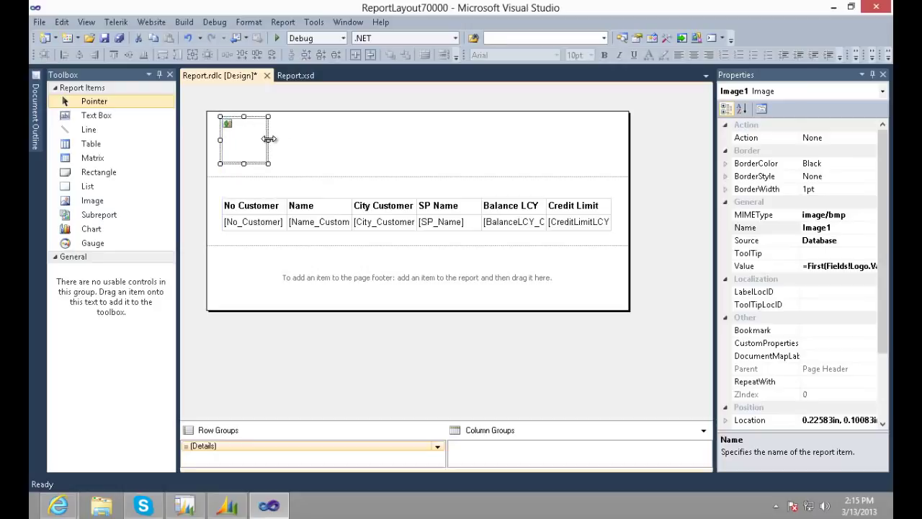
pyautogui.moveTo(268, 140); pyautogui.dragTo(346, 140)
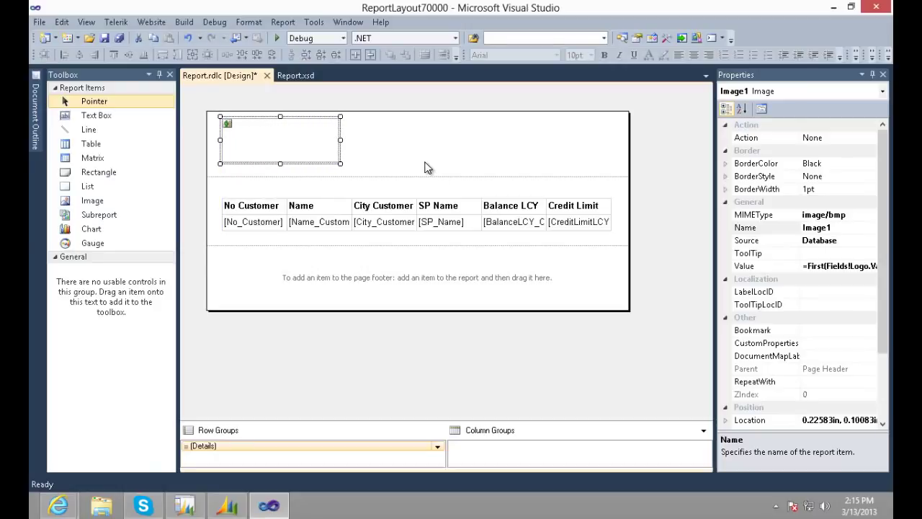
pyautogui.click(411, 149)
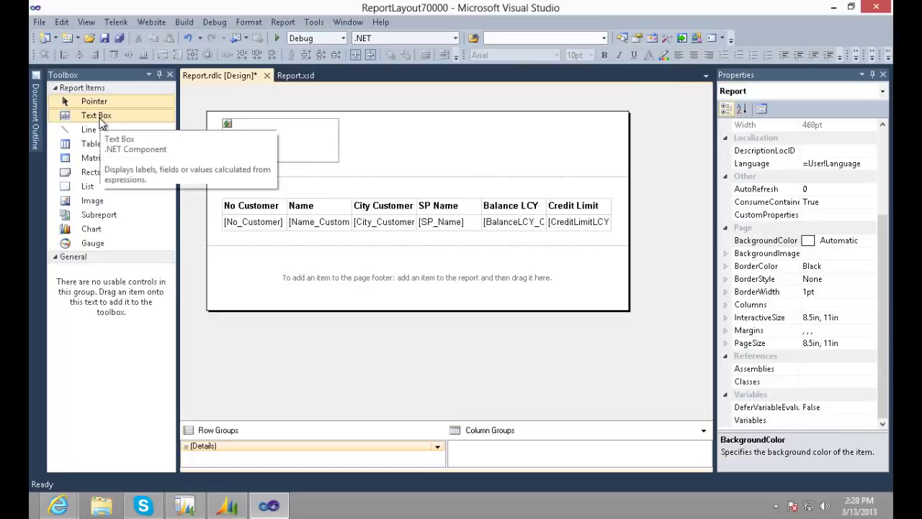
# - Add a text box above the last two columns in the page header and paste the copied company address expression as its value
pyautogui.moveTo(99, 122); pyautogui.dragTo(516, 129)
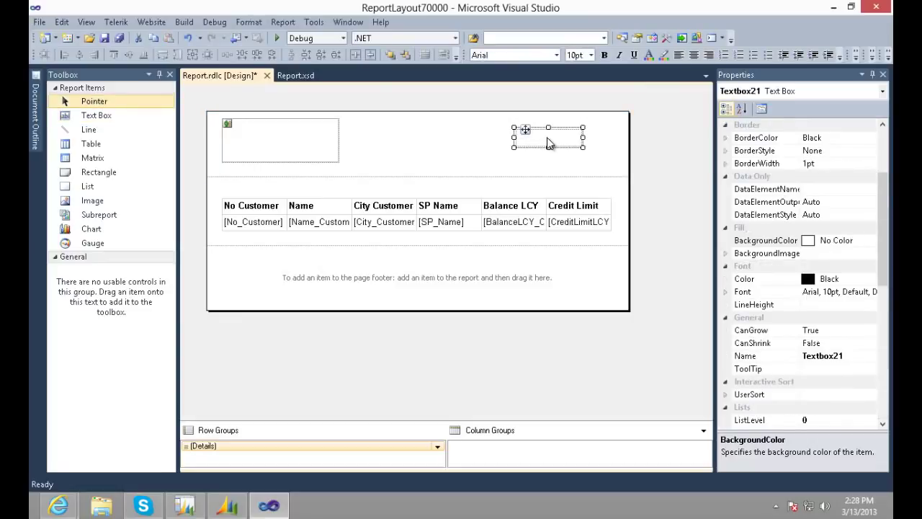
pyautogui.rightClick(548, 143)
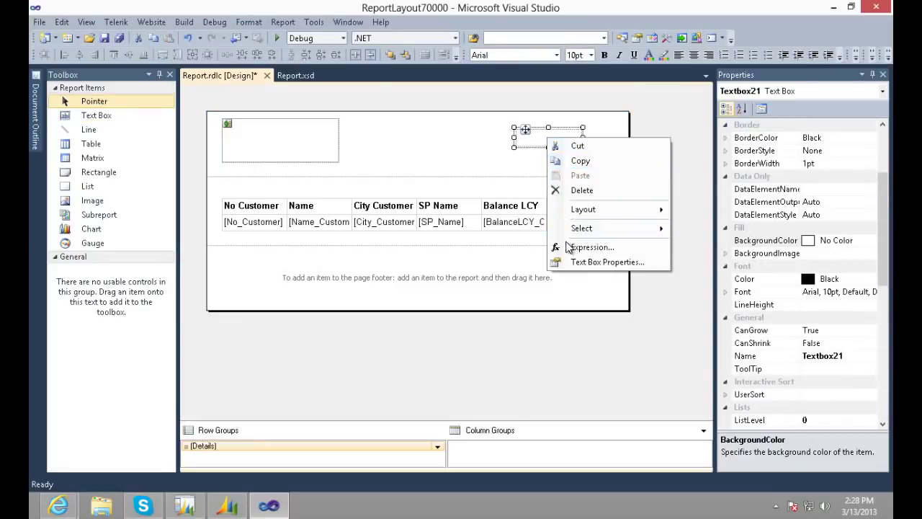
pyautogui.click(587, 247)
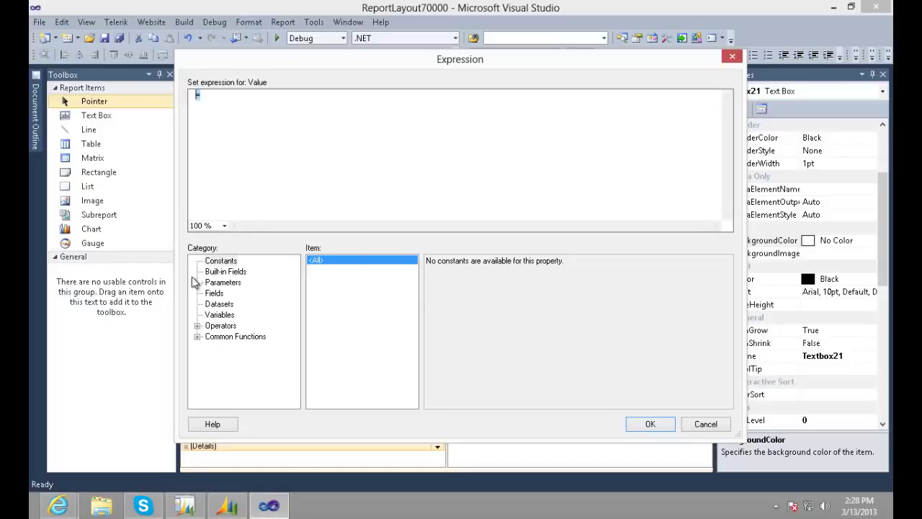
pyautogui.click(219, 305)
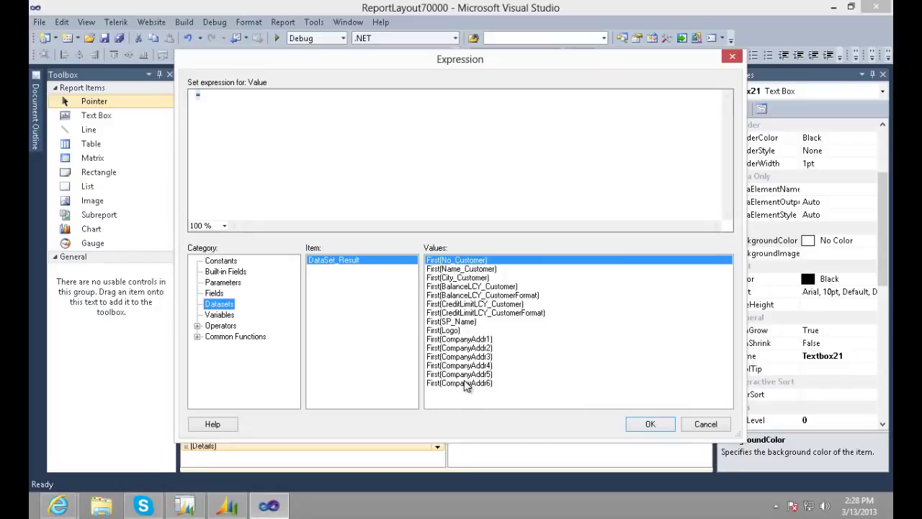
pyautogui.click(459, 340)
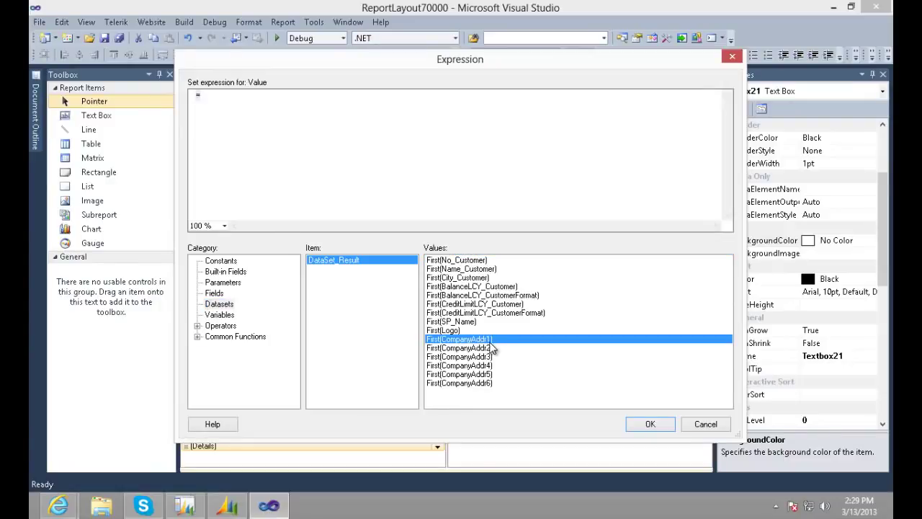
pyautogui.click(485, 385)
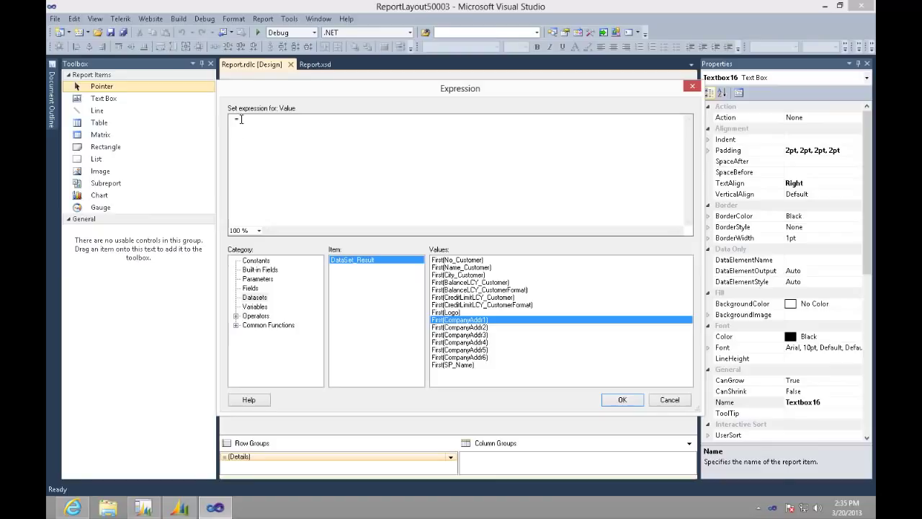
pyautogui.moveTo(242, 122); pyautogui.dragTo(232, 121)
pyautogui.rightClick(236, 124)
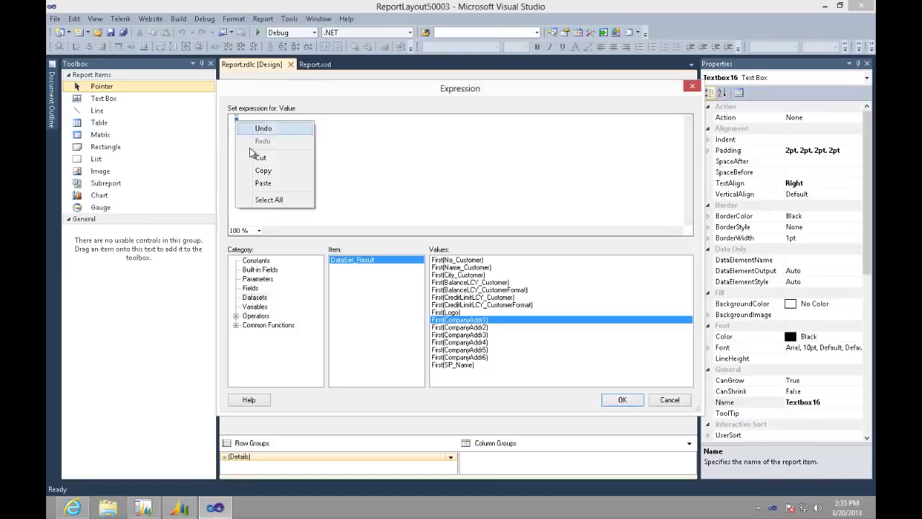
pyautogui.click(263, 183)
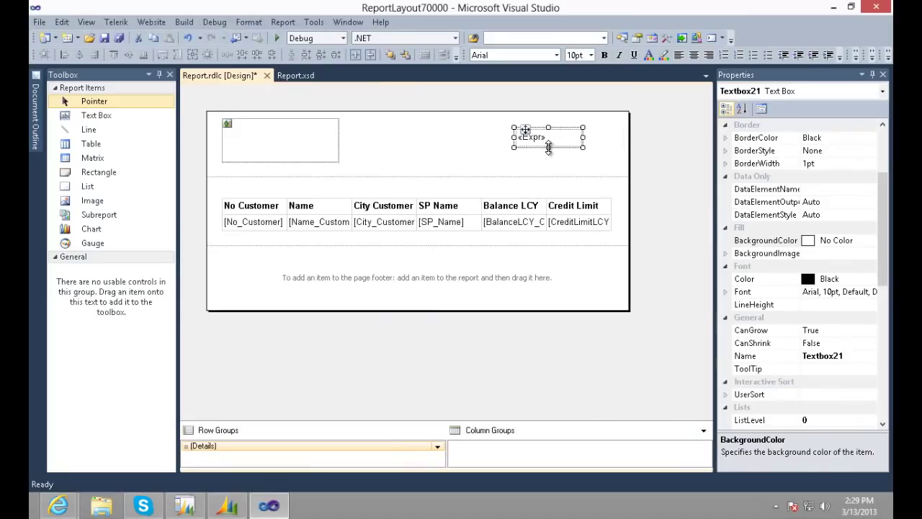
# - Enlarge the company address text box to match the logo's height and span the Balance LCY and Credit Limit columns
pyautogui.moveTo(548, 149); pyautogui.dragTo(535, 116)
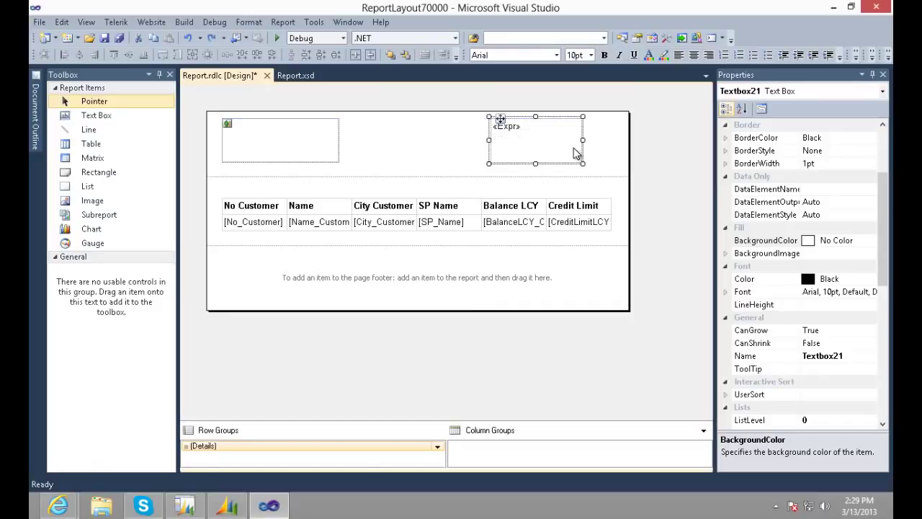
pyautogui.moveTo(584, 140); pyautogui.dragTo(612, 142)
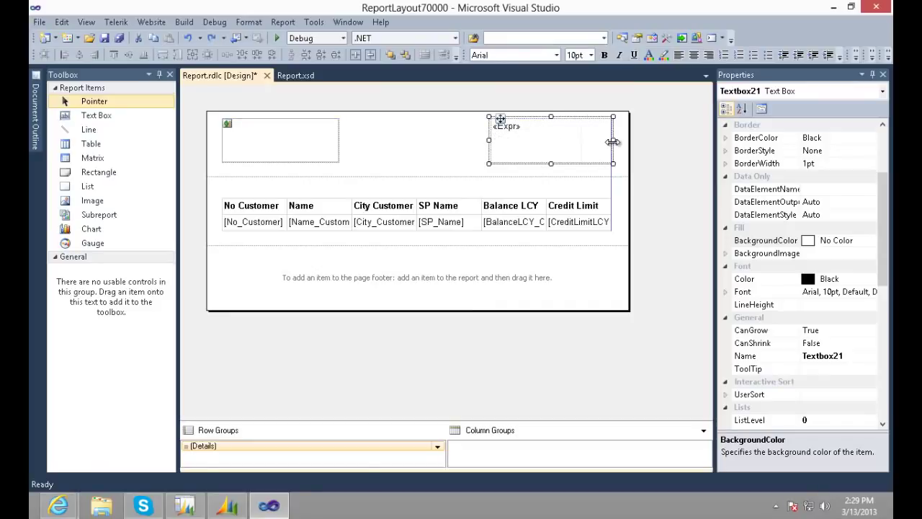
pyautogui.moveTo(490, 140); pyautogui.dragTo(481, 139)
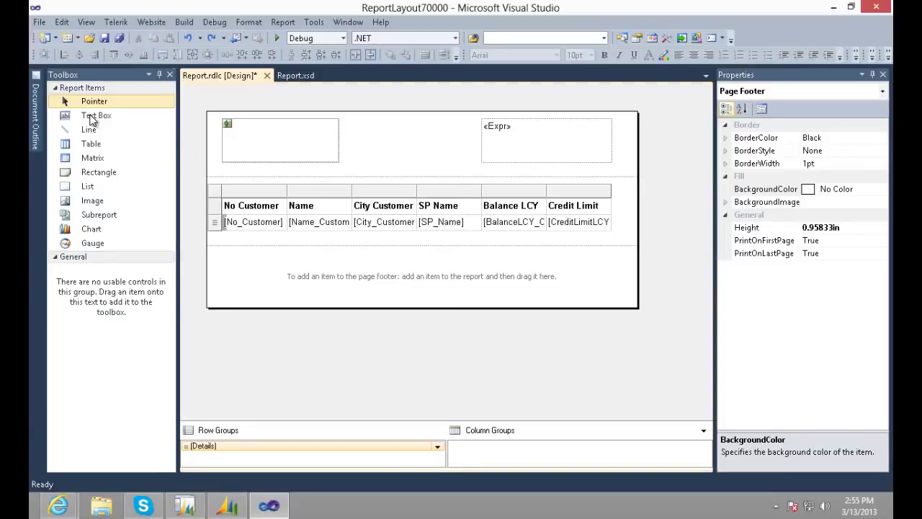
# - Add a text box to the page footer below the Credit Limit column, with the expression =Globals!PageNumber
pyautogui.moveTo(92, 120); pyautogui.dragTo(552, 278)
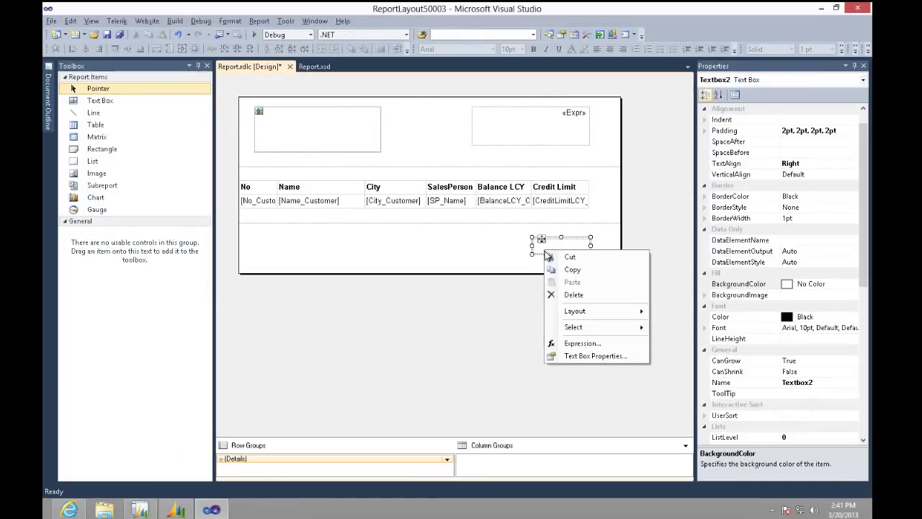
pyautogui.click(573, 347)
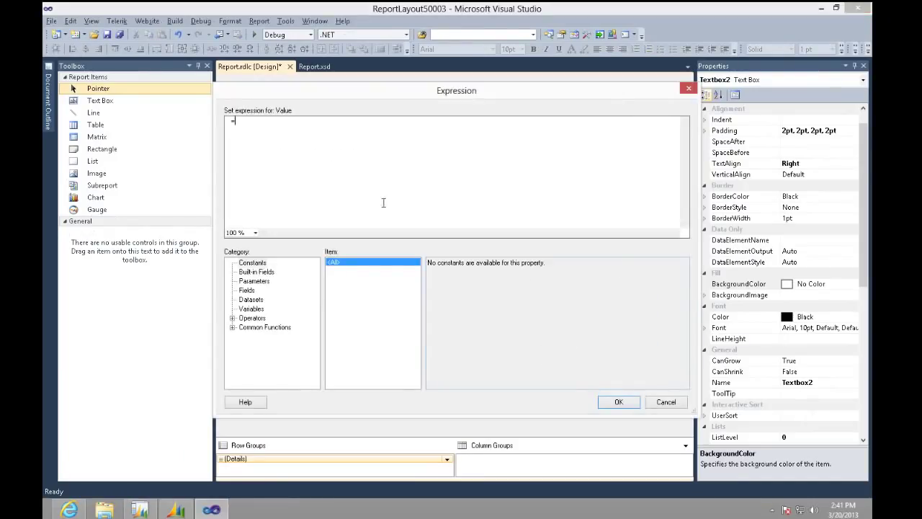
pyautogui.click(267, 273)
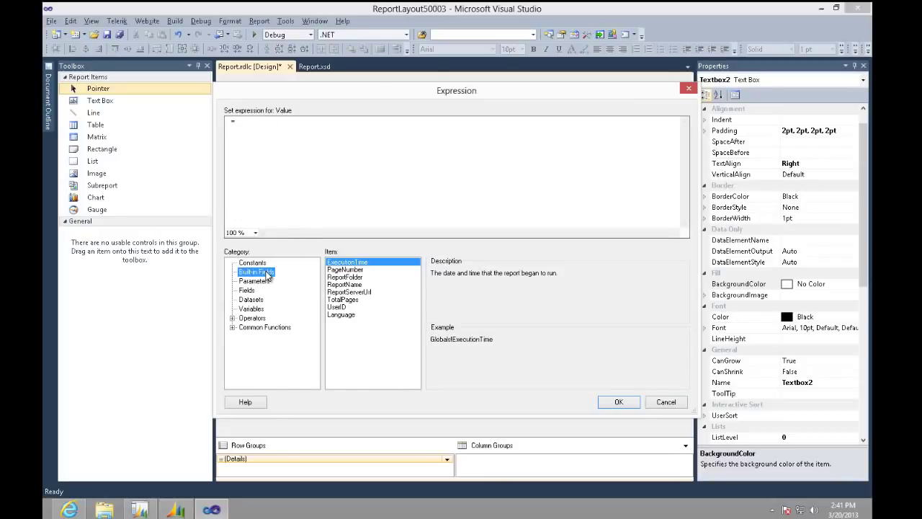
pyautogui.click(343, 270)
pyautogui.doubleClick(343, 270)
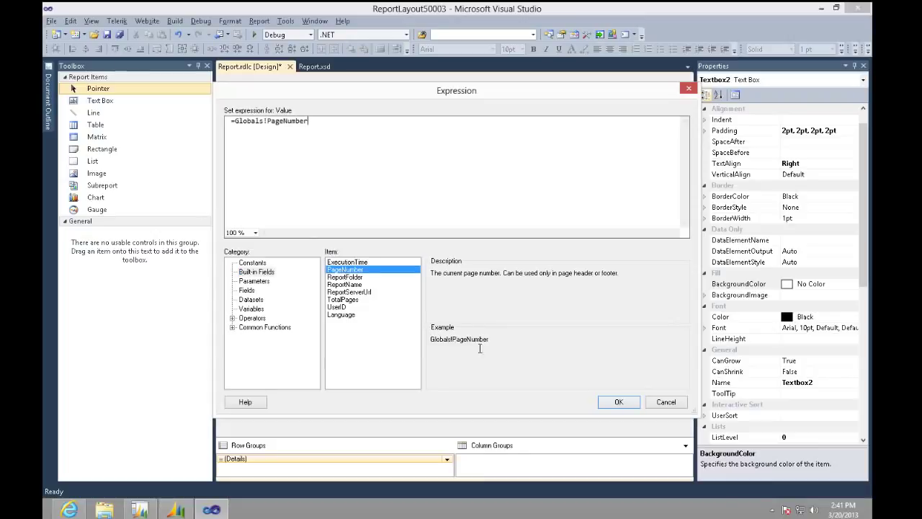
pyautogui.click(619, 402)
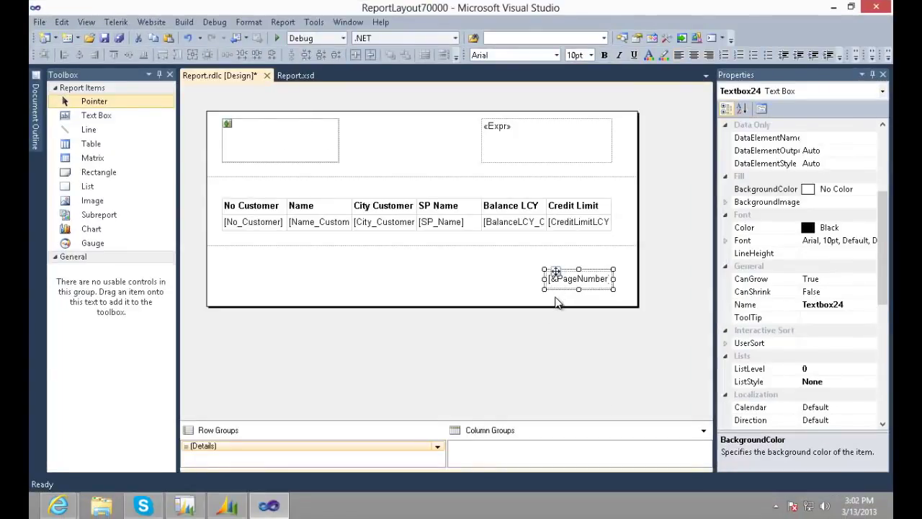
pyautogui.click(555, 302)
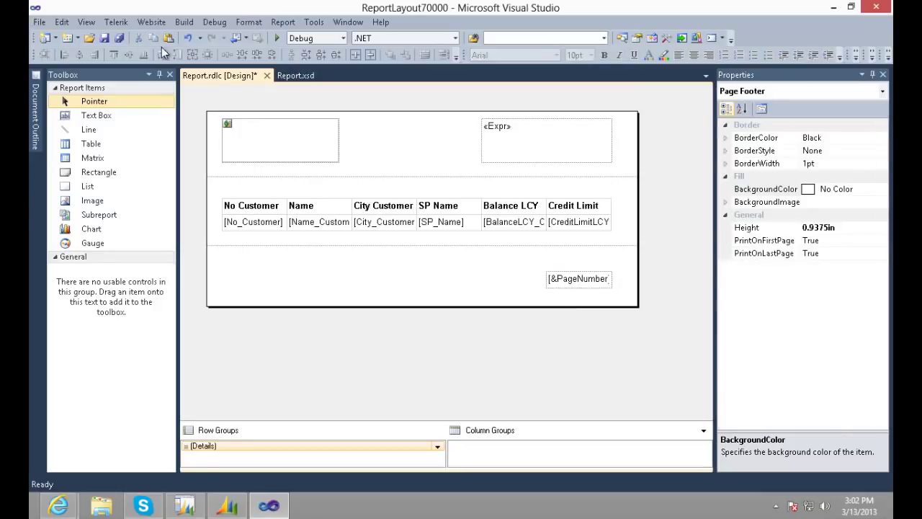
# - Save the Report.rdlc layout and exit Visual Studio
pyautogui.click(105, 39)
pyautogui.click(39, 23)
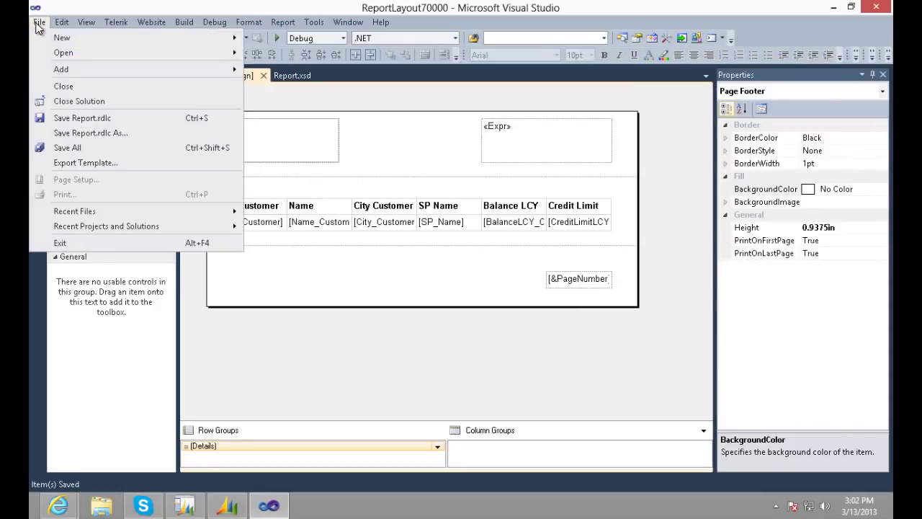
pyautogui.click(60, 243)
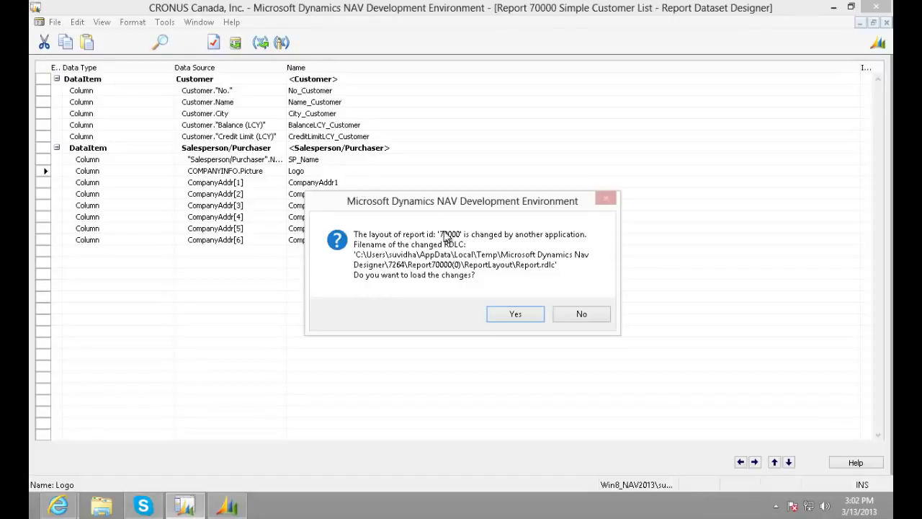
# - Load the changed layout into report 70000 Simple Customer List, then close its designer, saving the report as compiled
pyautogui.click(510, 313)
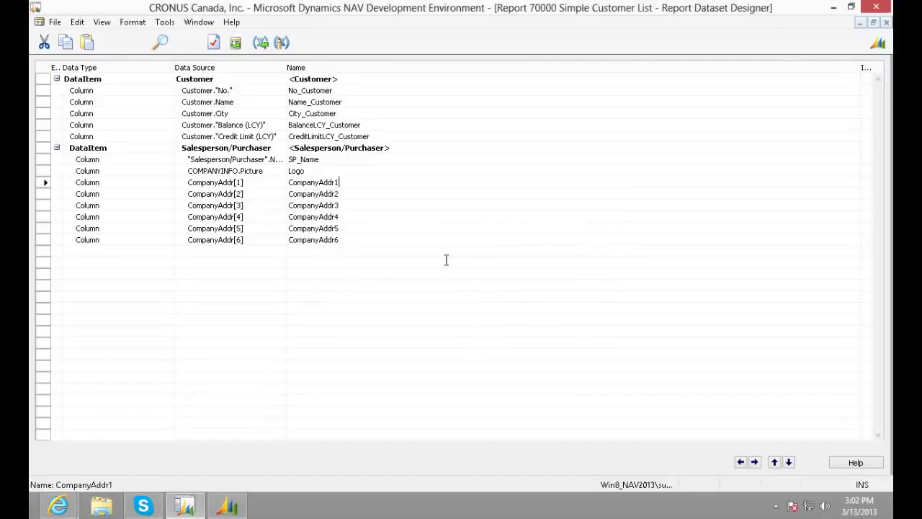
pyautogui.click(888, 24)
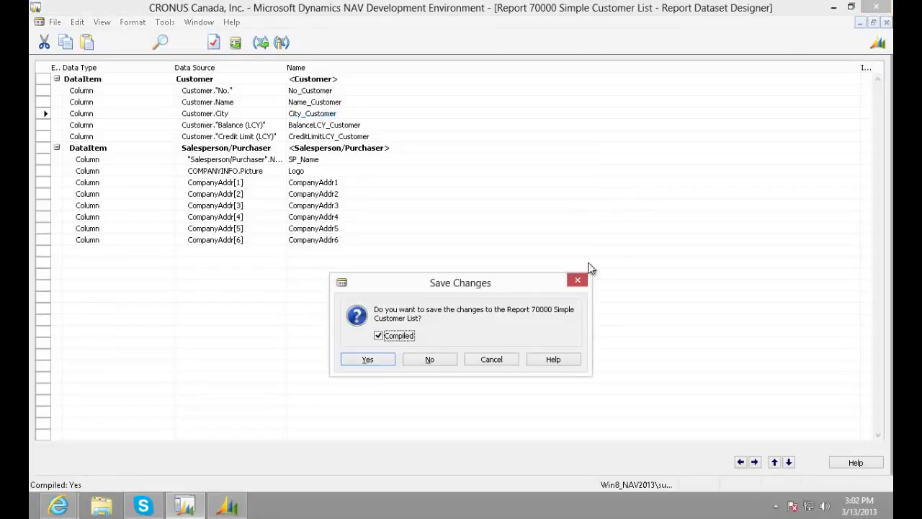
pyautogui.click(367, 359)
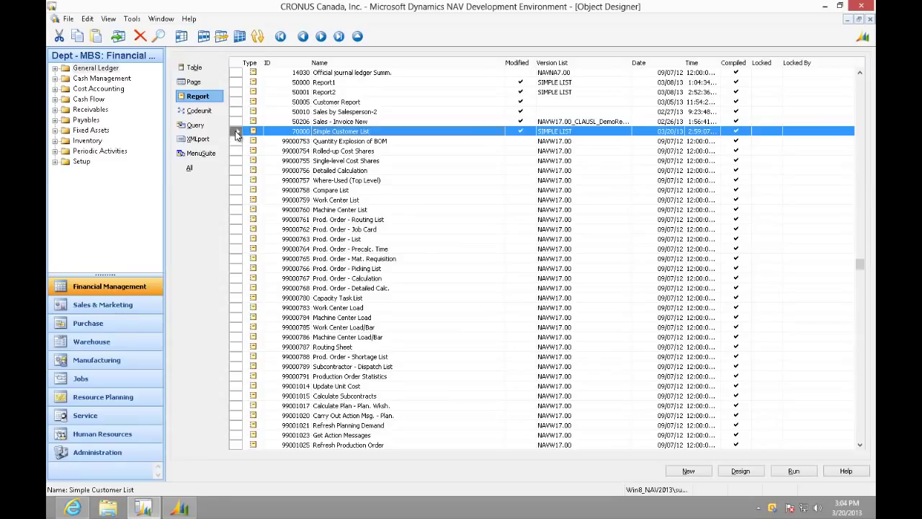
# - Run report 70000 Simple Customer List and preview it in the Dynamics NAV client without adding filters
pyautogui.click(236, 134)
pyautogui.click(237, 133)
pyautogui.click(795, 471)
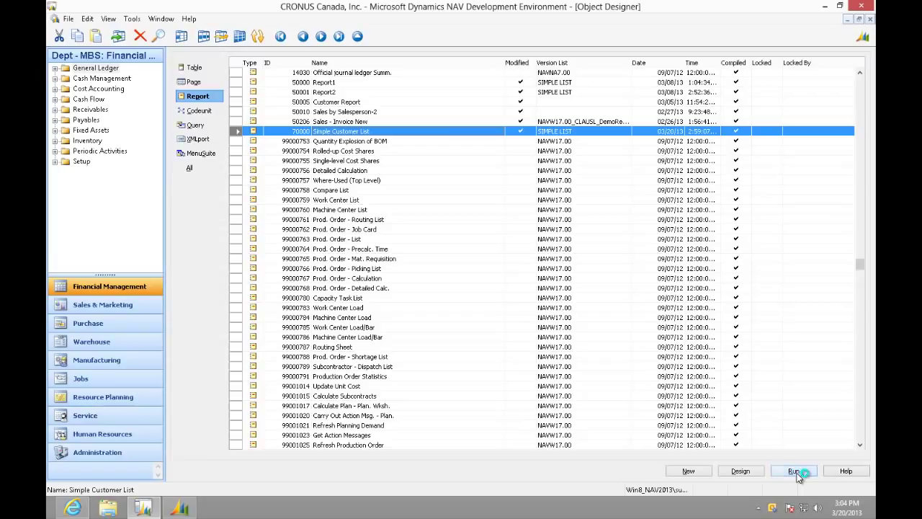
pyautogui.click(173, 512)
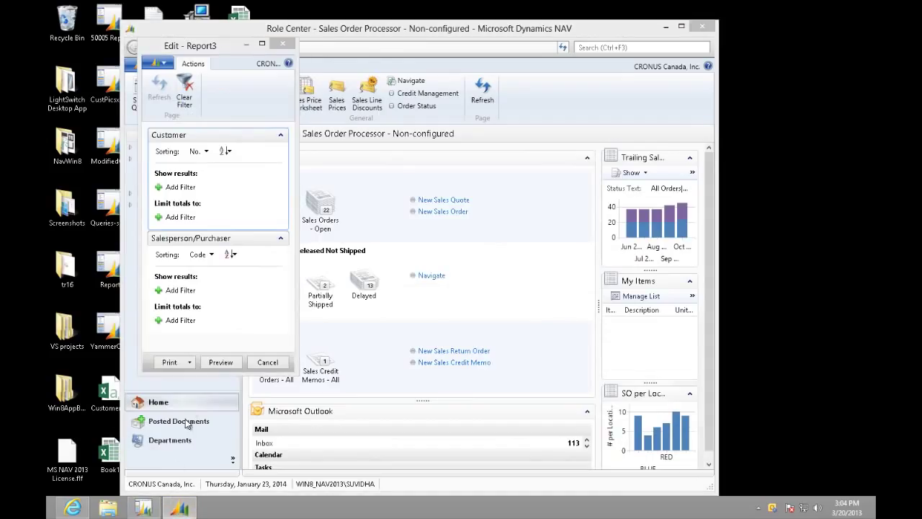
pyautogui.click(220, 362)
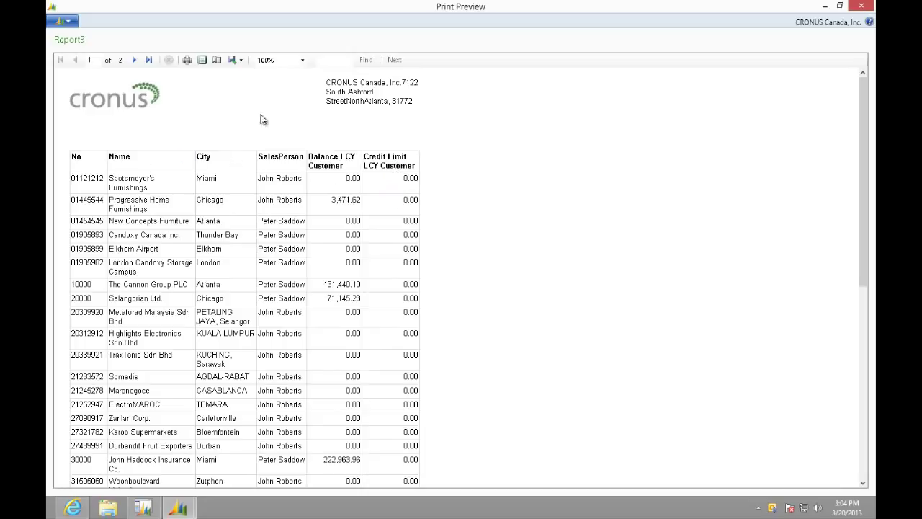
# - Show the preview in print layout and examine the logo, company address, customer table and page numbers on the first two pages
pyautogui.click(202, 60)
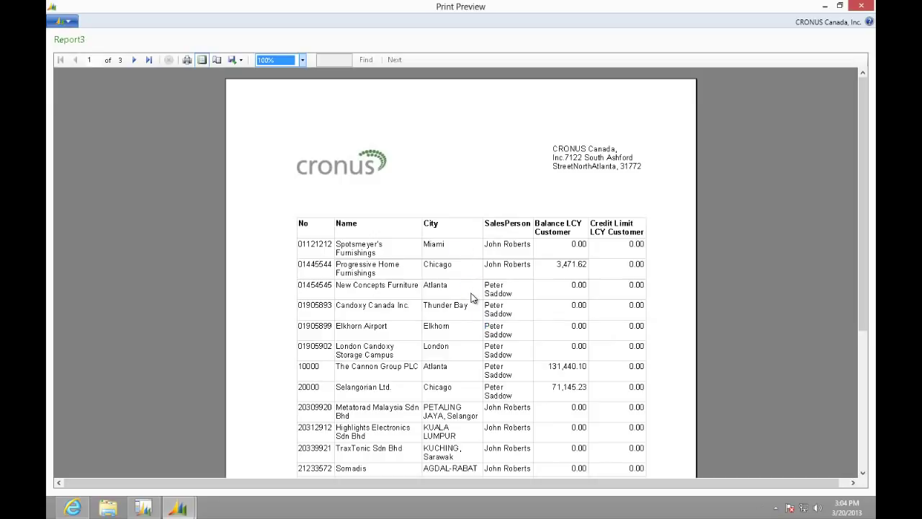
pyautogui.scroll(-1, 472, 296)
pyautogui.scroll(-4, 474, 302)
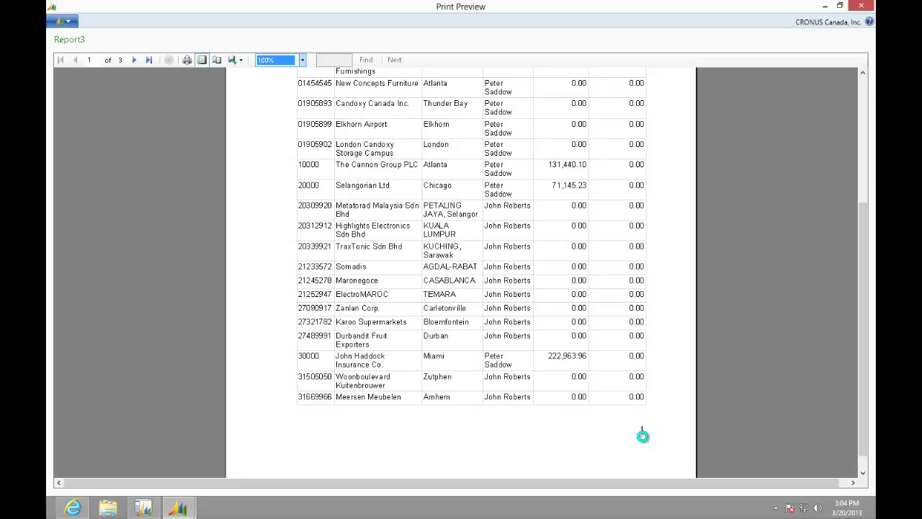
pyautogui.scroll(-1, 643, 439)
pyautogui.scroll(-2, 643, 439)
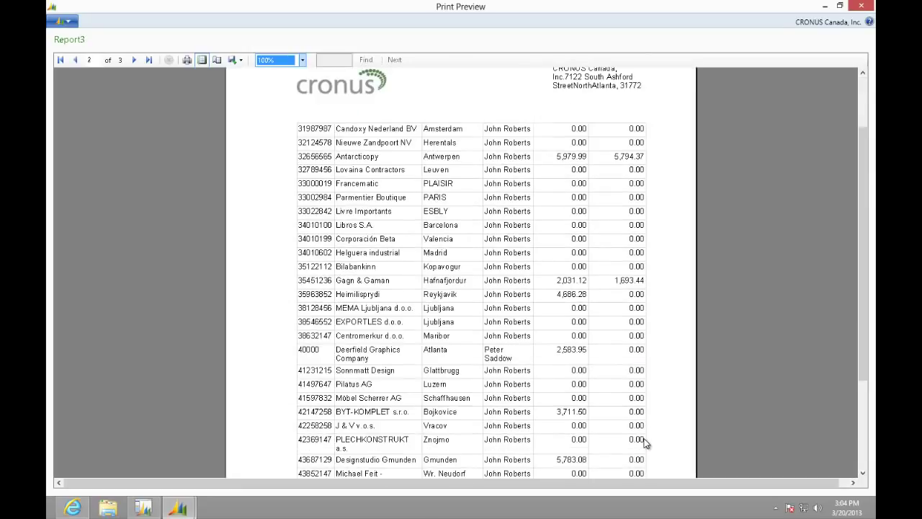
pyautogui.scroll(-2, 645, 441)
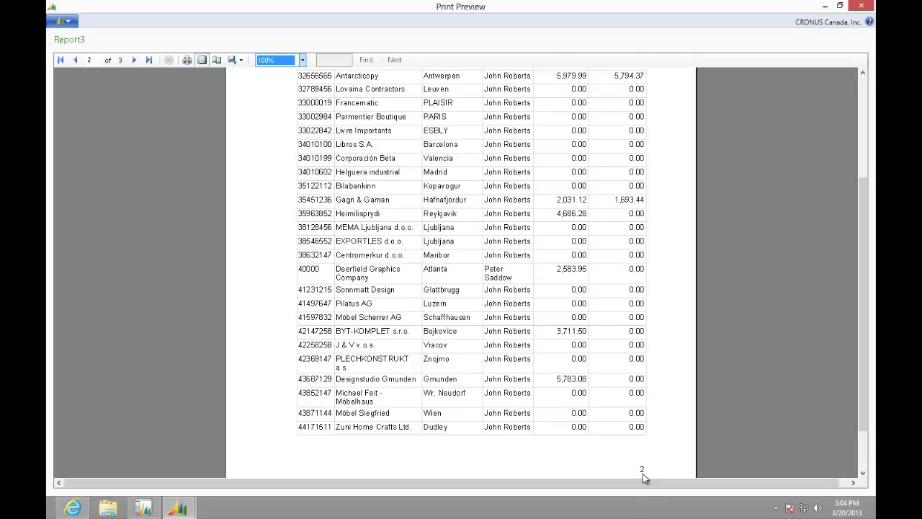
# - Open the list of export formats for the previewed report
pyautogui.click(240, 60)
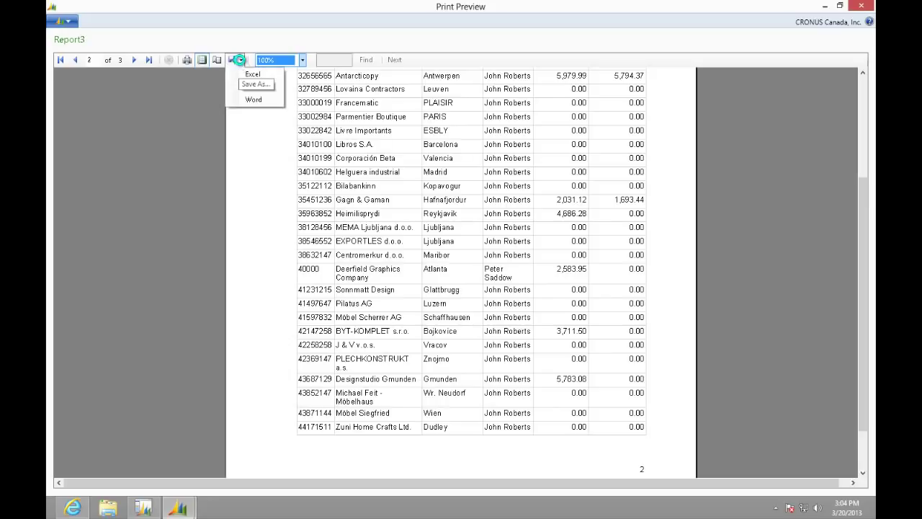